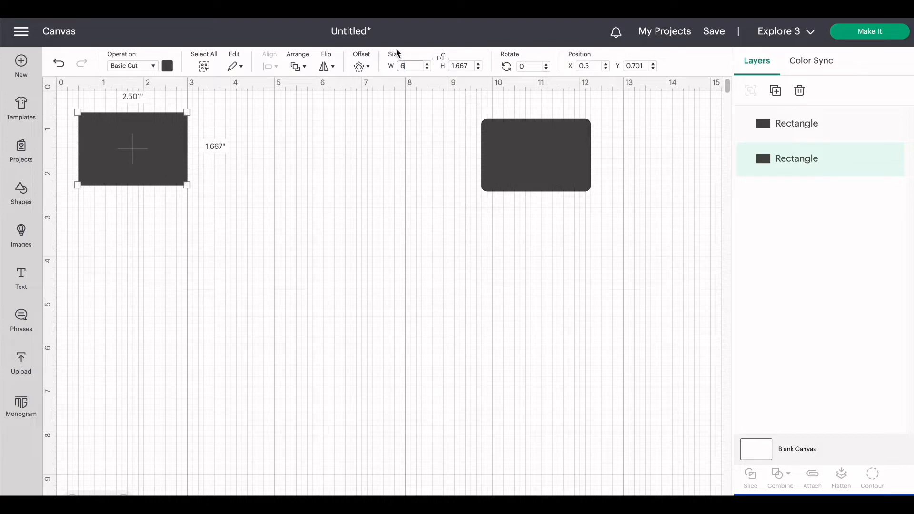
Resize the selected rectangle to 6 inches wide and 3 inches high.
left_click(457, 66)
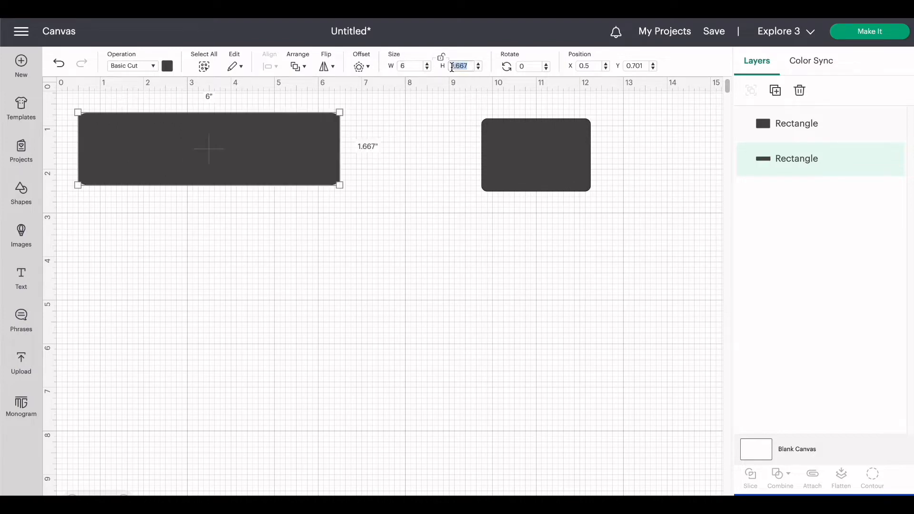
key("BackSpace")
key("Return")
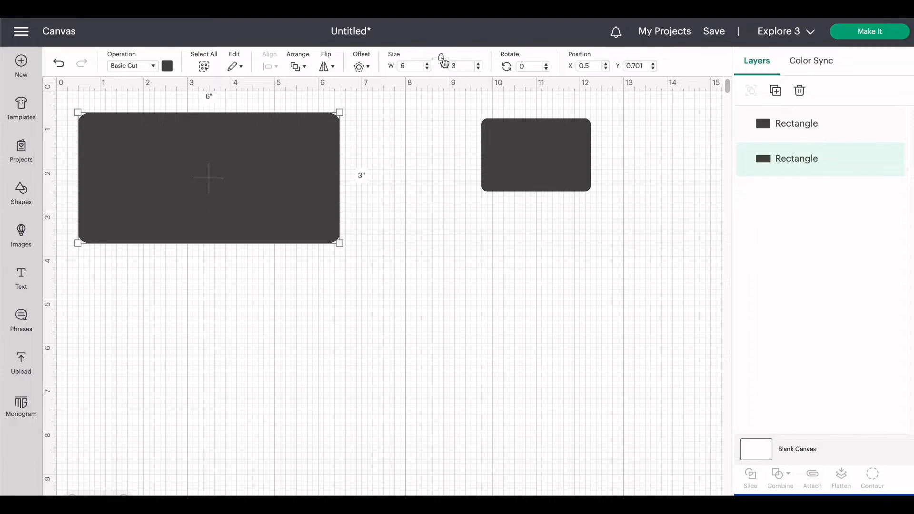
Resize the other rectangle independently of its proportions to 5.5 by 2 inches and move it closer to the larger one.
left_click(523, 154)
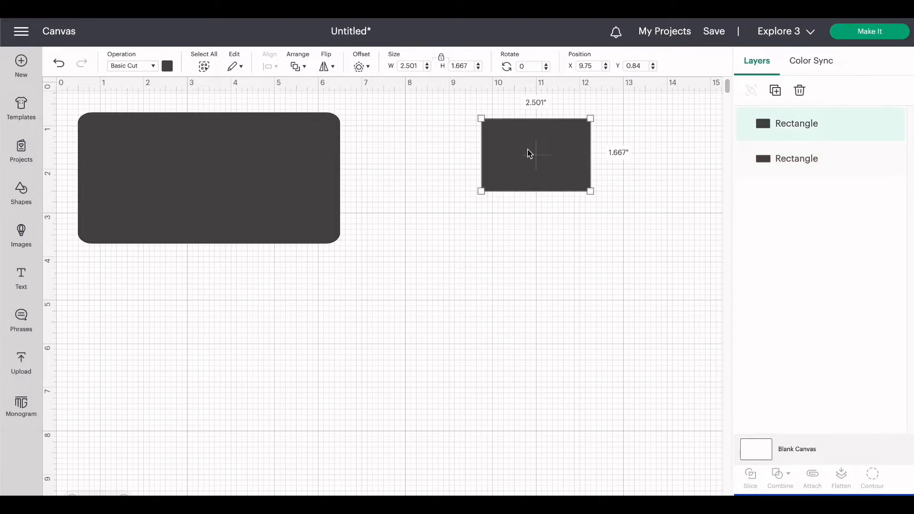
left_click(287, 157)
left_click(551, 172)
left_click(442, 59)
left_click(418, 66)
type("5.5")
key("Return")
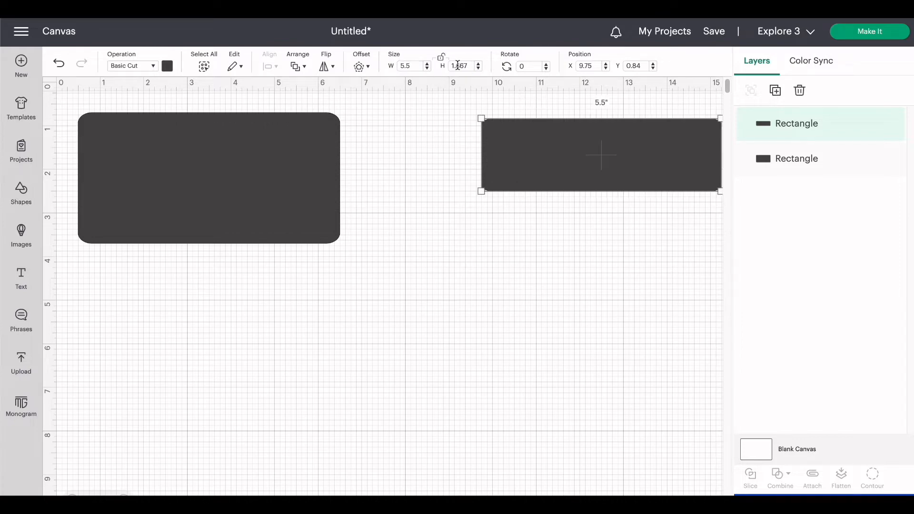
left_click_drag(465, 65, 448, 69)
type("3")
key("Return")
left_click_drag(593, 160, 500, 170)
Set the larger rectangle's height to 2.5 inches without changing its width.
left_click(291, 177)
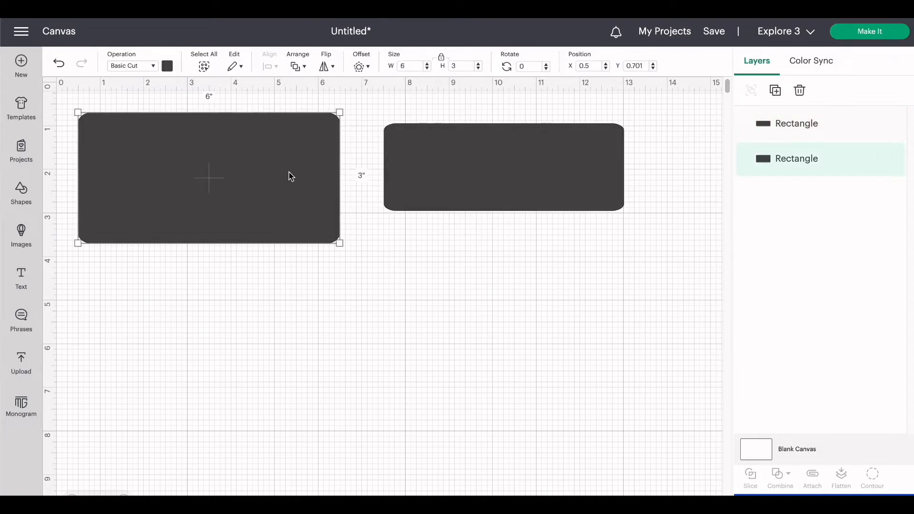
left_click(441, 58)
left_click(457, 65)
key("Return")
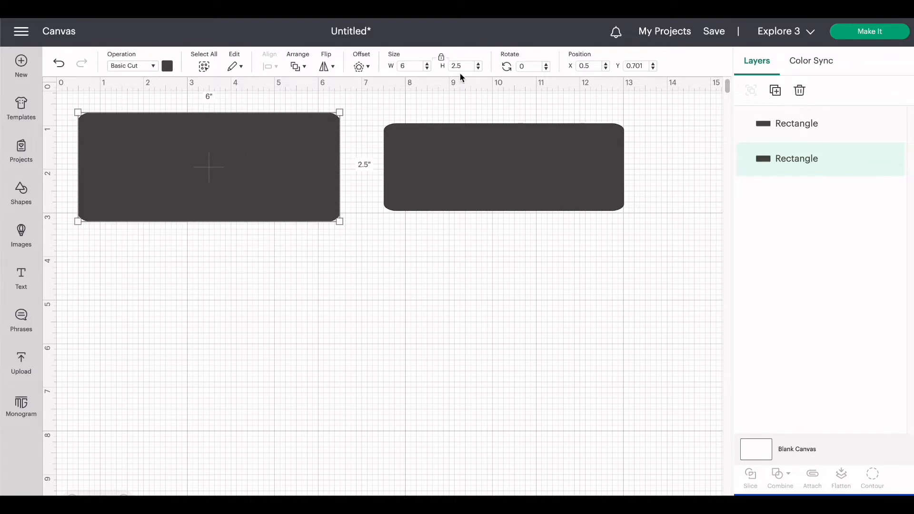
Move the 5.5 by 2 inch rectangle onto the larger one and centre it with an even border.
left_click_drag(522, 162, 596, 174)
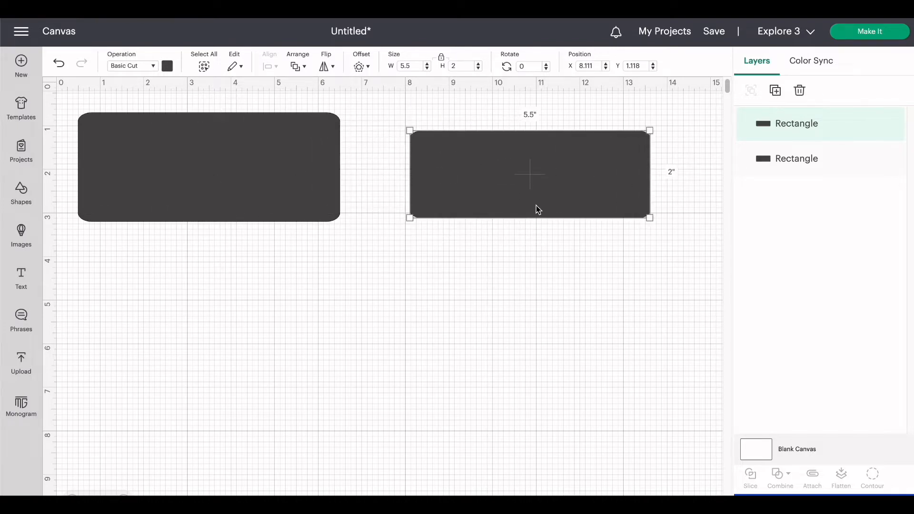
left_click_drag(547, 202, 238, 190)
left_click(439, 211)
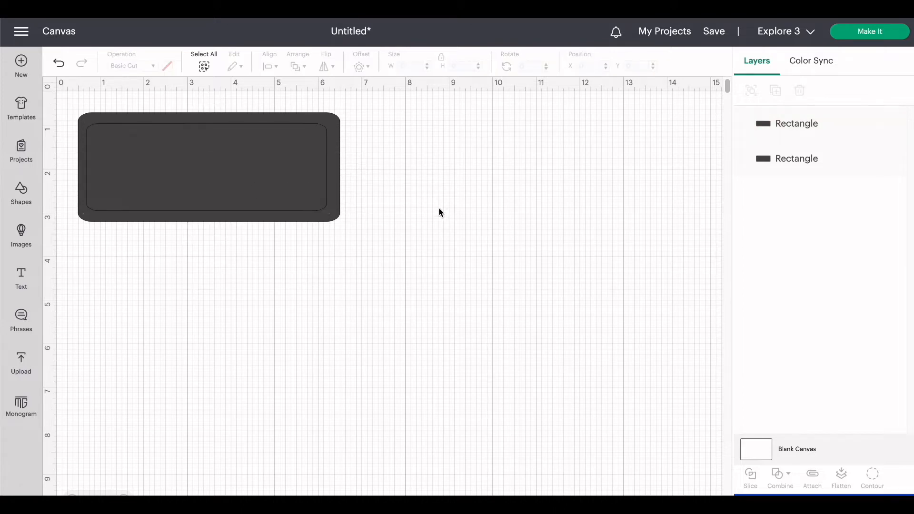
left_click_drag(189, 167, 193, 166)
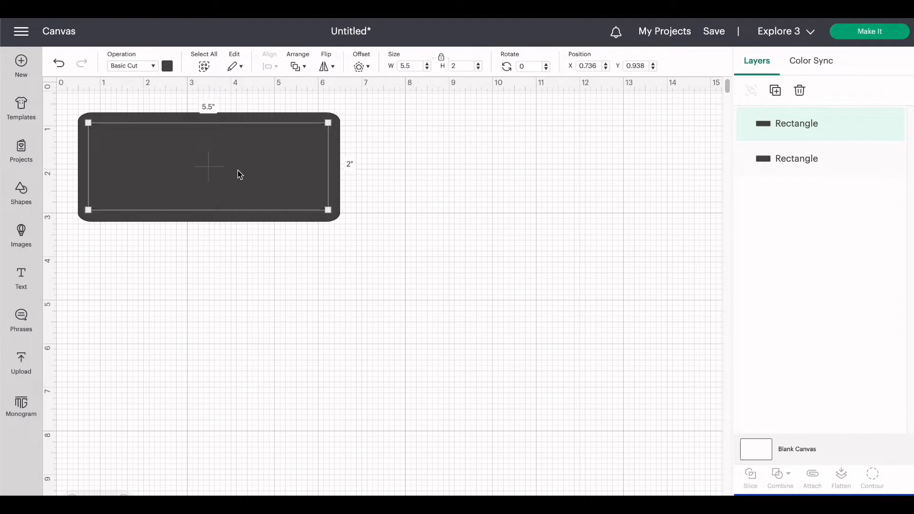
left_click(373, 175)
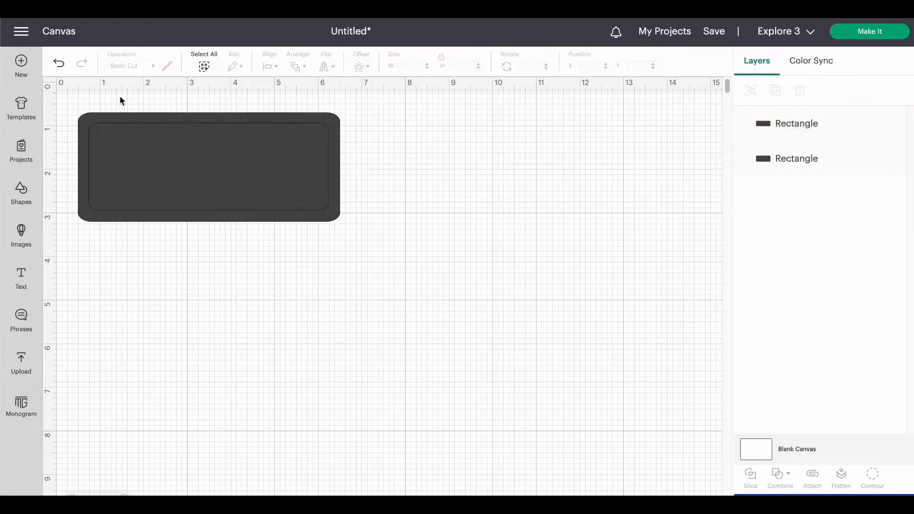
Slice the two overlapping rectangles and move both cut-out pieces away from the resulting frame.
left_click_drag(58, 92, 358, 229)
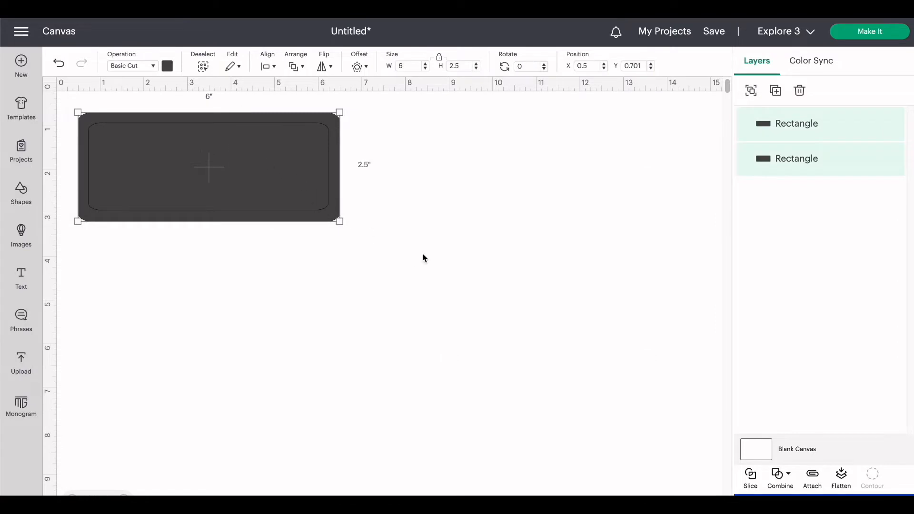
left_click(751, 480)
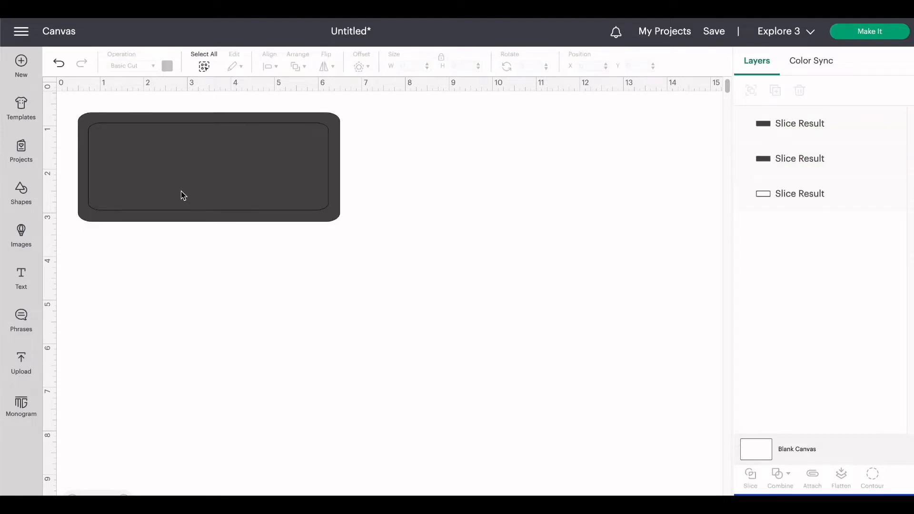
left_click_drag(180, 193, 494, 229)
left_click_drag(226, 189, 543, 226)
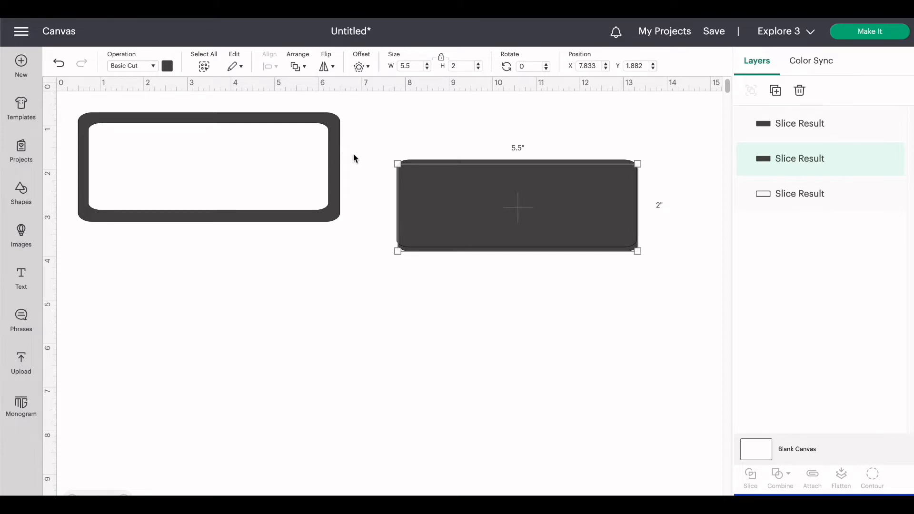
Delete the two solid cut-out pieces so that only the rectangular frame is left.
left_click_drag(338, 160, 338, 163)
left_click(441, 197)
right_click(442, 197)
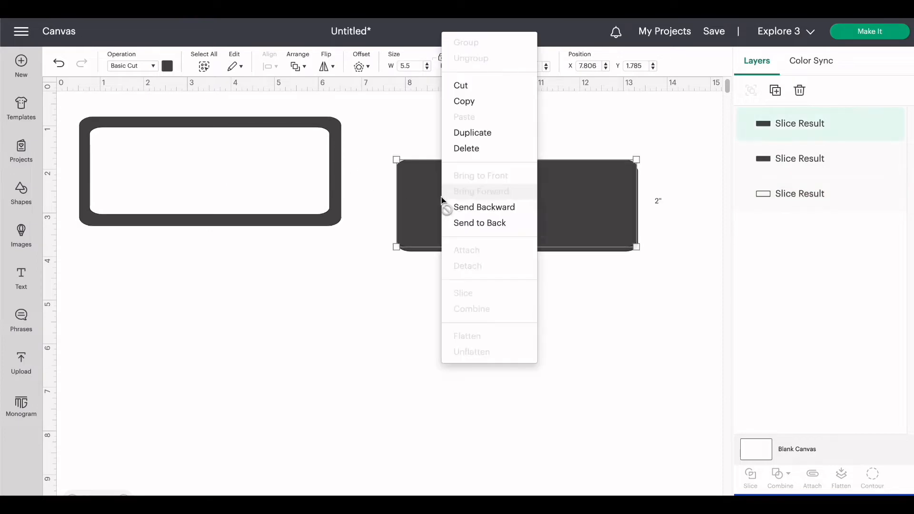
left_click(478, 158)
right_click(472, 194)
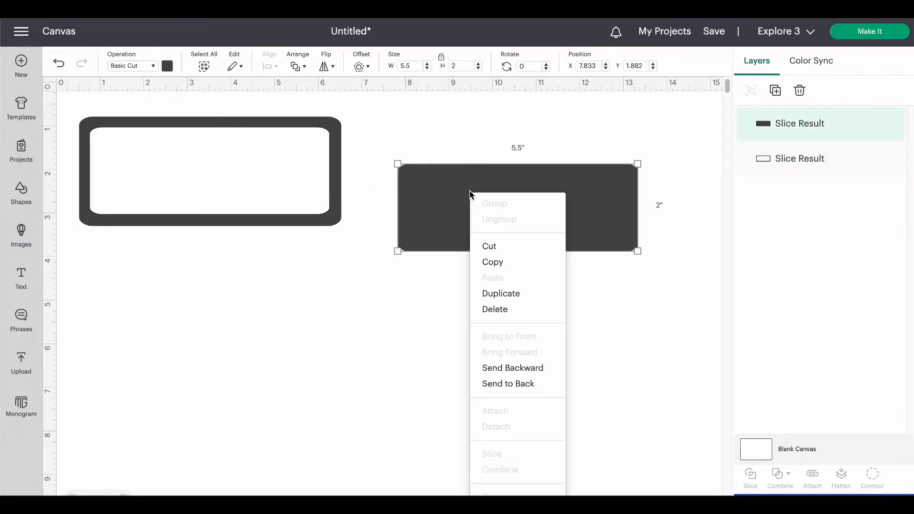
left_click(519, 318)
Change the frame's material color to dark green.
left_click(190, 130)
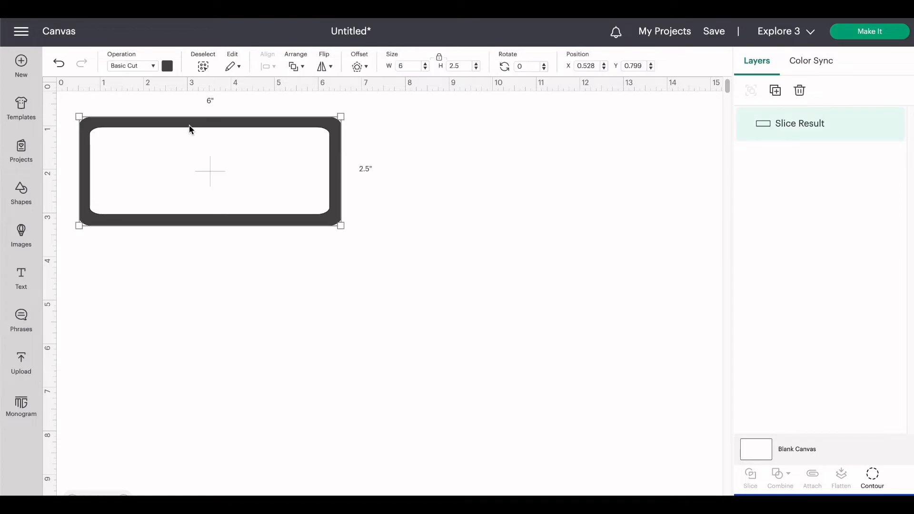
left_click(167, 66)
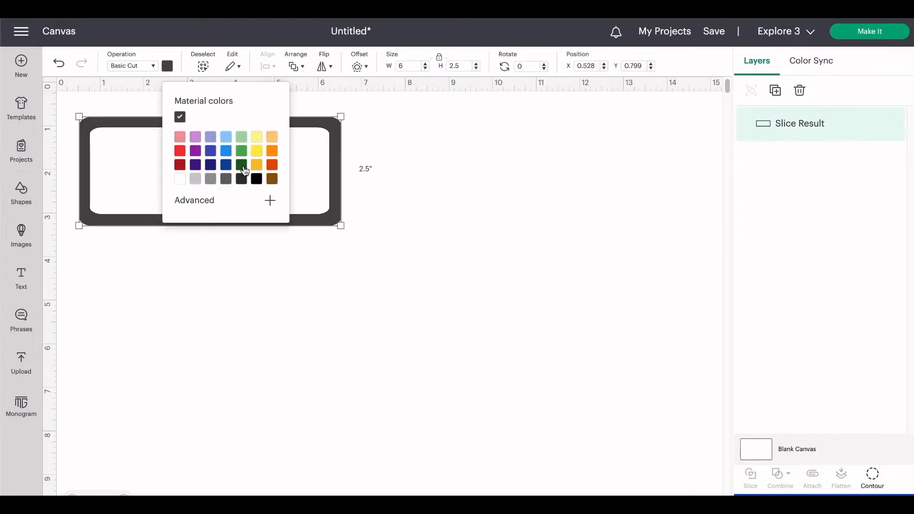
left_click(413, 202)
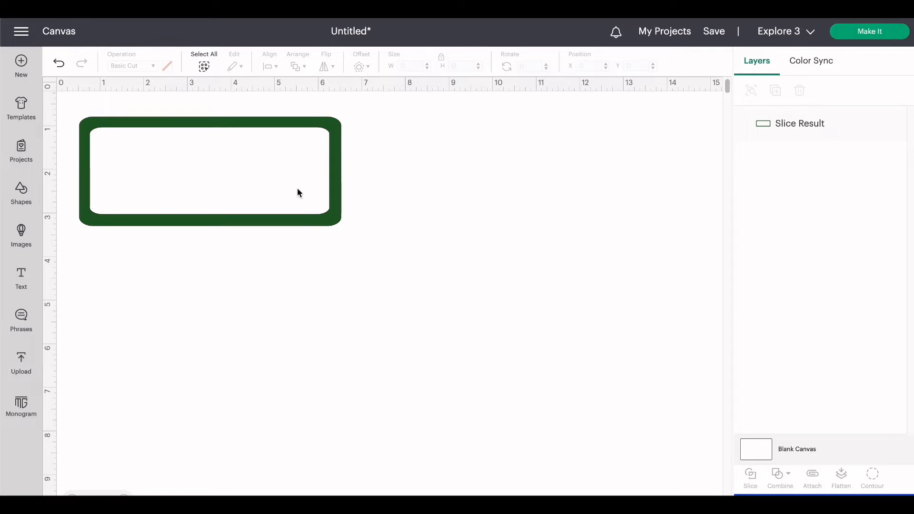
Add a text object reading "1000" below the green frame.
left_click(29, 281)
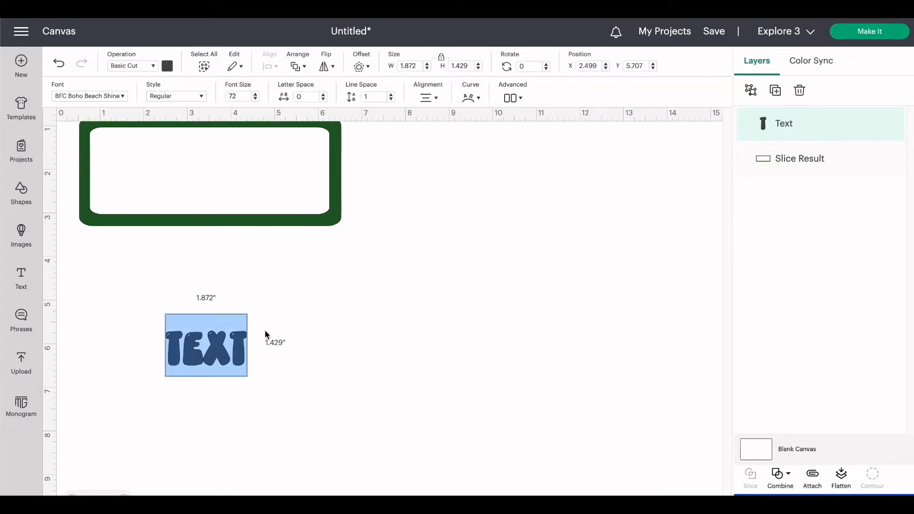
left_click(247, 356)
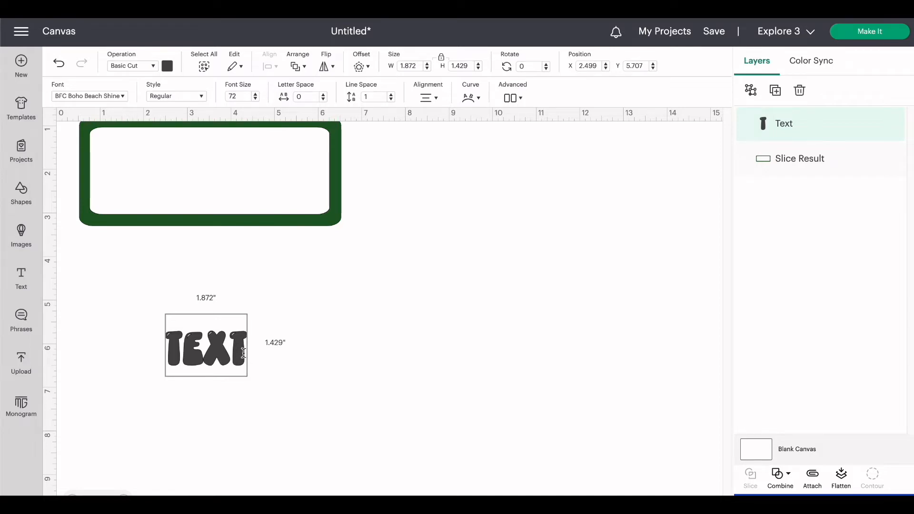
key("BackSpace")
key("BackSpace")
key("BackSpace")
key("BackSpace")
type("1000")
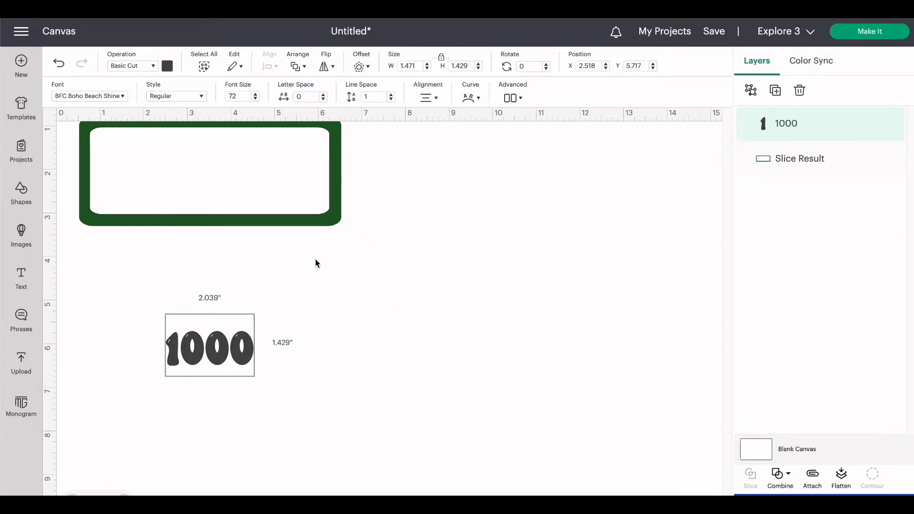
Set the "1000" text's font size to 90 and its letter space to 0.7.
left_click(246, 96)
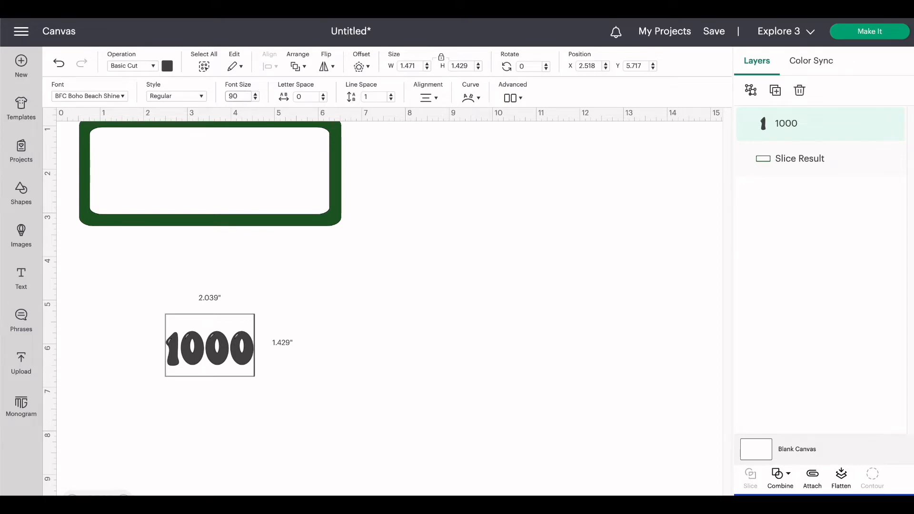
type("90")
key("Return")
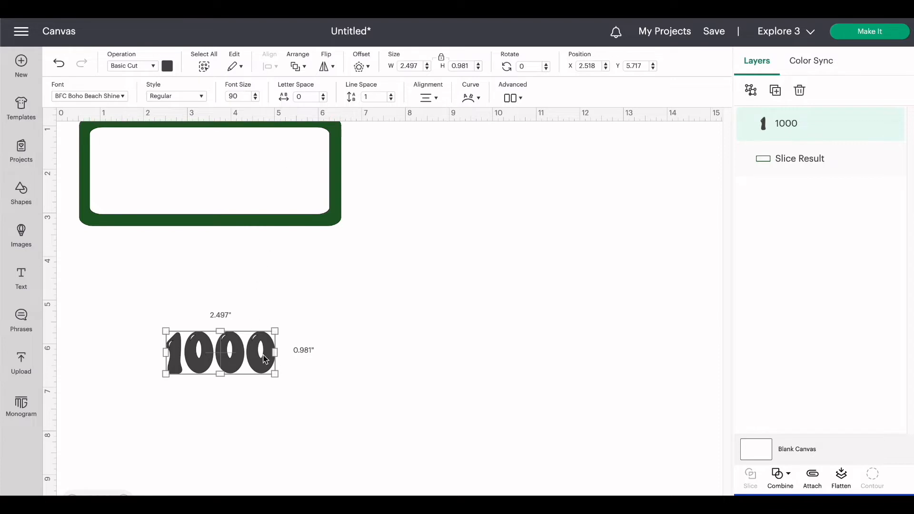
left_click(324, 95)
left_click(324, 95)
left_click(325, 96)
left_click(325, 96)
left_click(324, 96)
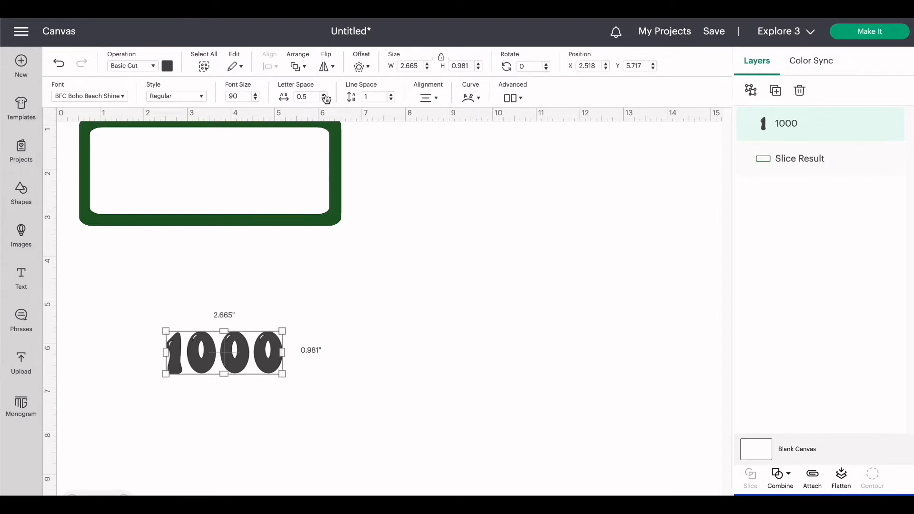
left_click(324, 95)
left_click(324, 95)
Move the "1000" text into the green frame and adjust the frame's position around it.
left_click_drag(229, 331, 232, 229)
left_click(412, 329)
left_click_drag(258, 357, 237, 171)
left_click_drag(324, 213, 344, 242)
left_click_drag(247, 177, 233, 141)
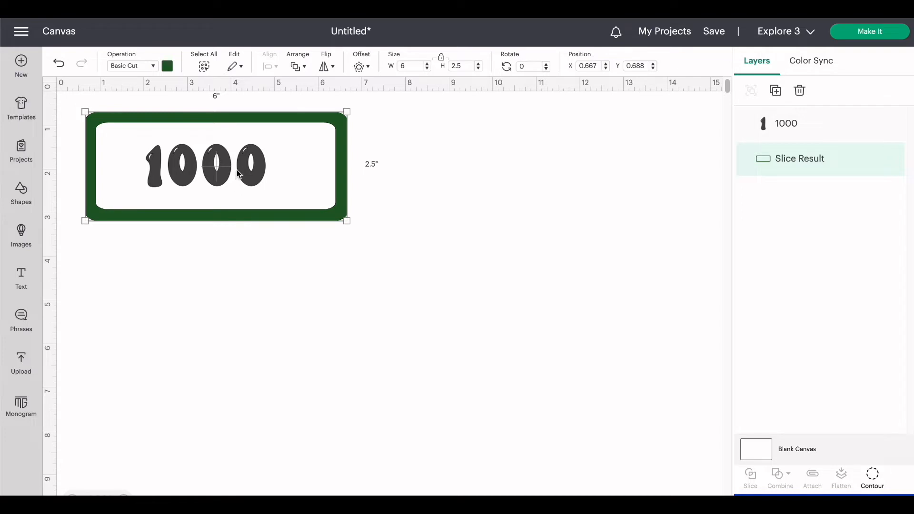
mouse_move(238, 172)
left_mouse_down()
mouse_move(254, 174)
mouse_move(240, 176)
left_mouse_up()
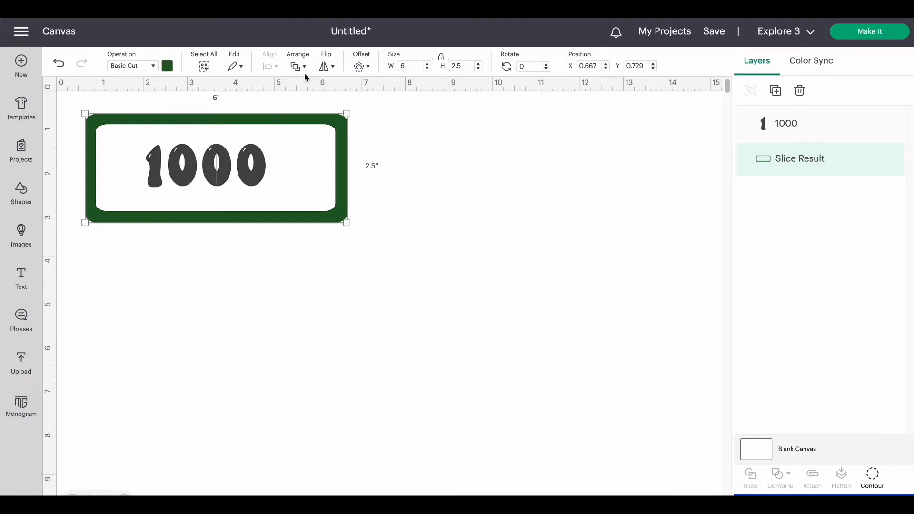
Move the green frame clear of the "1000" text and increase the text's font size to 133.
left_click_drag(239, 165, 480, 172)
left_click(236, 179)
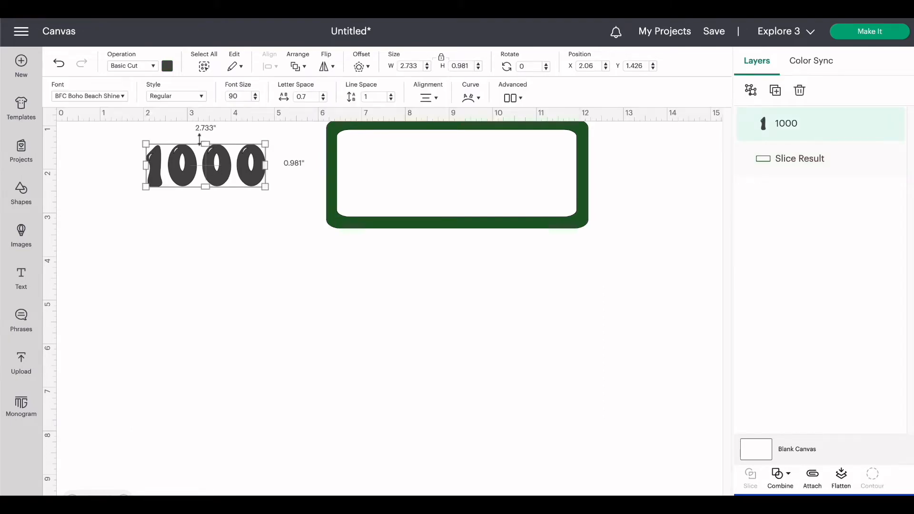
left_click(256, 94)
left_click(255, 94)
left_click(255, 94)
left_click(255, 94)
left_click(256, 94)
left_click(255, 95)
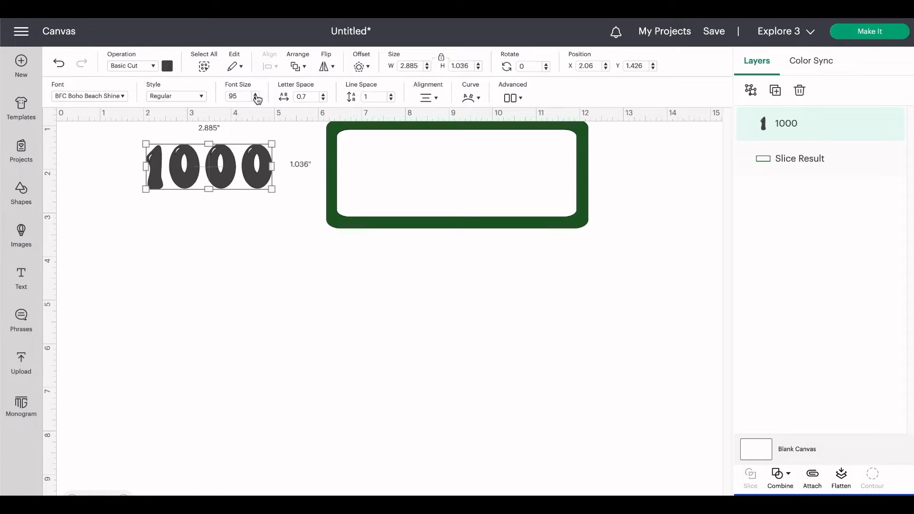
left_click(255, 94)
left_click(255, 94)
left_click(256, 94)
left_click(256, 94)
left_click(255, 95)
left_click(256, 95)
left_click(257, 95)
left_click(257, 95)
left_click(257, 95)
left_click(257, 95)
left_click(257, 94)
left_click(257, 95)
left_click(257, 94)
left_click(257, 95)
double_click(256, 95)
double_click(257, 94)
left_click(257, 95)
double_click(256, 94)
double_click(257, 95)
left_click(257, 94)
double_click(256, 95)
left_click(257, 95)
double_click(256, 95)
left_click(257, 95)
double_click(257, 95)
left_click(257, 95)
left_click(256, 95)
Centre the enlarged "1000" text inside the green frame.
left_click_drag(253, 177, 455, 178)
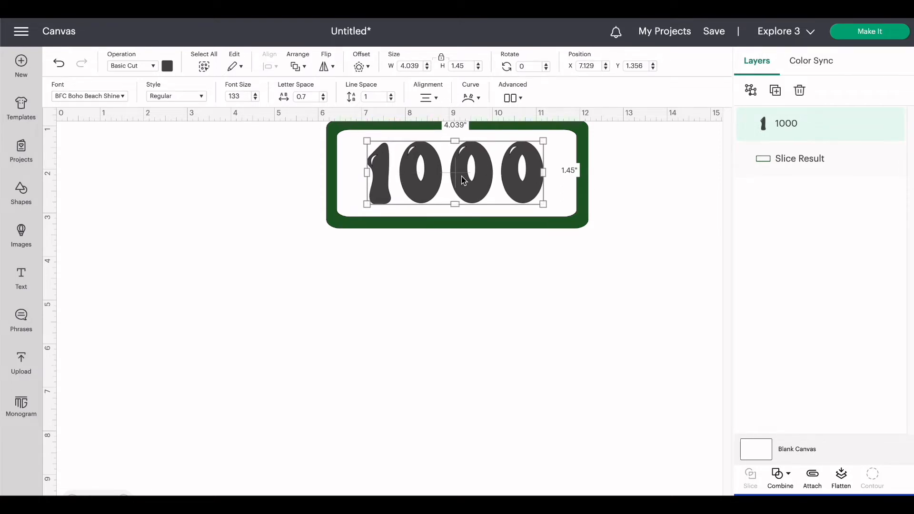
left_click(160, 206)
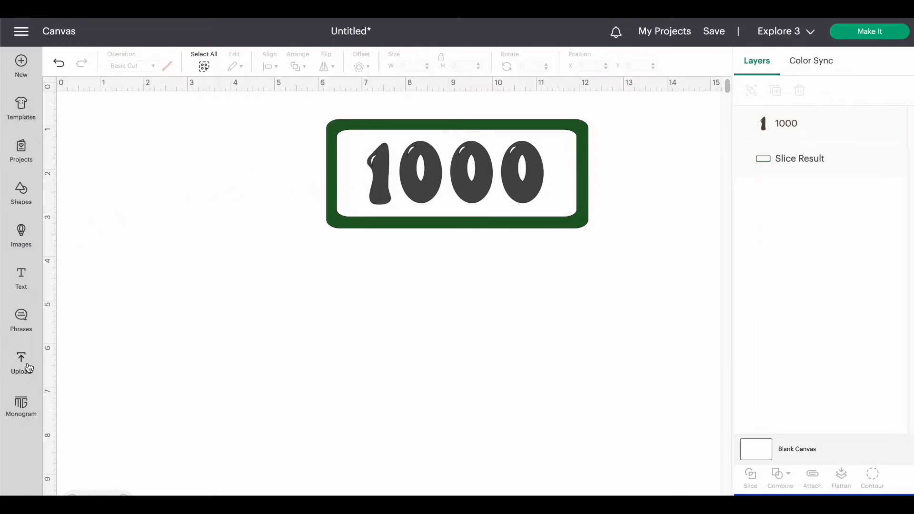
Add a text object reading "One Thousand dollars" below the green frame.
left_click(21, 281)
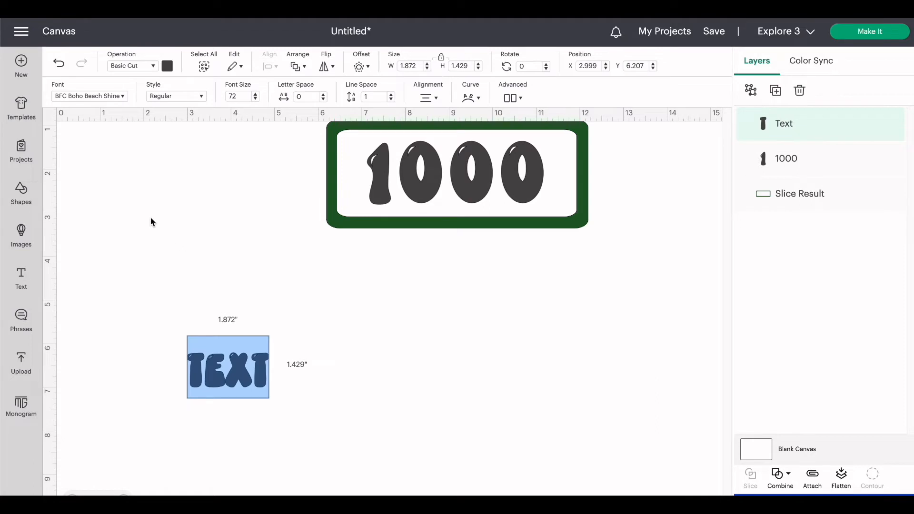
type("O")
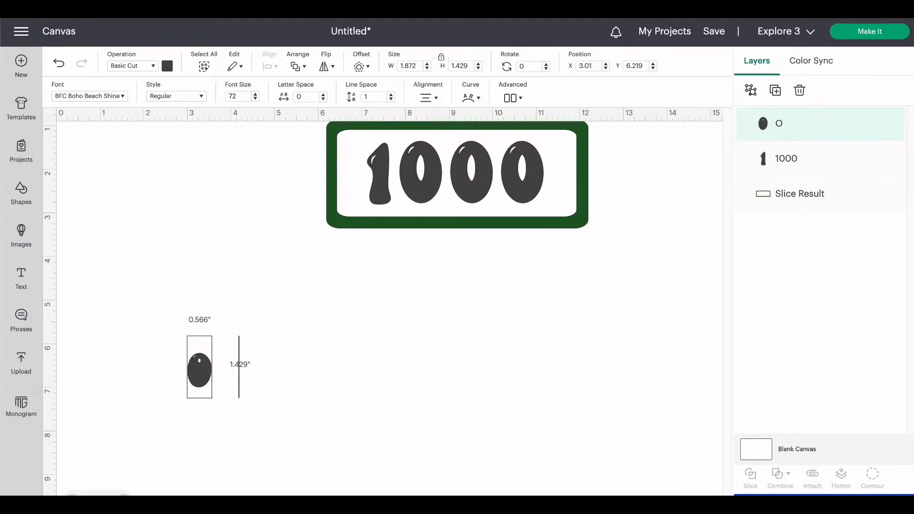
type("ne T")
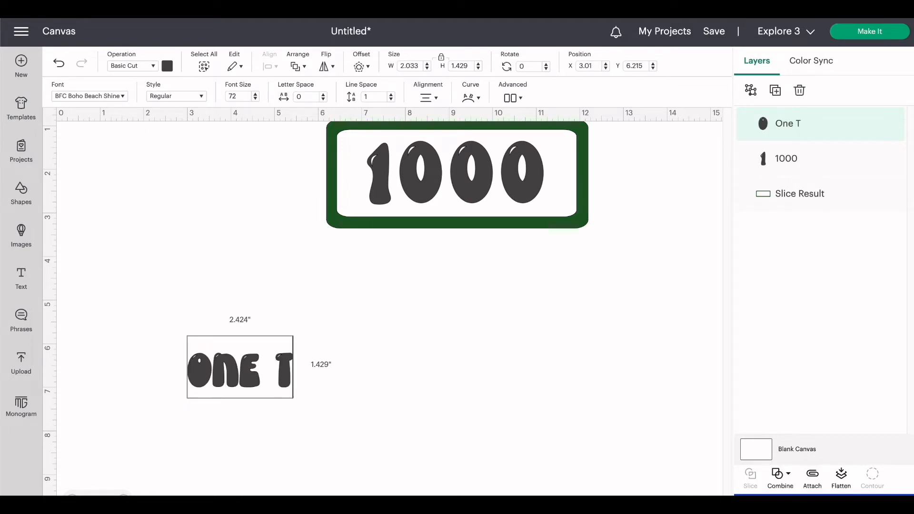
type("housand")
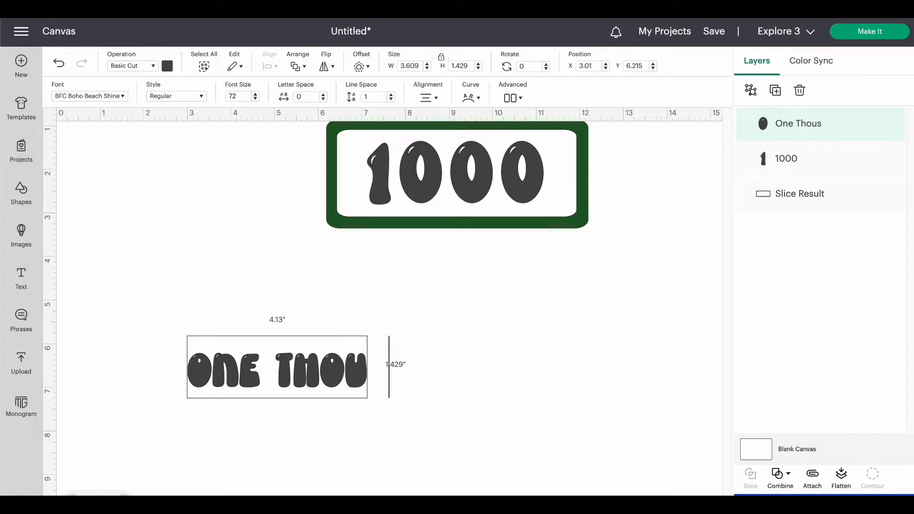
type("dollae")
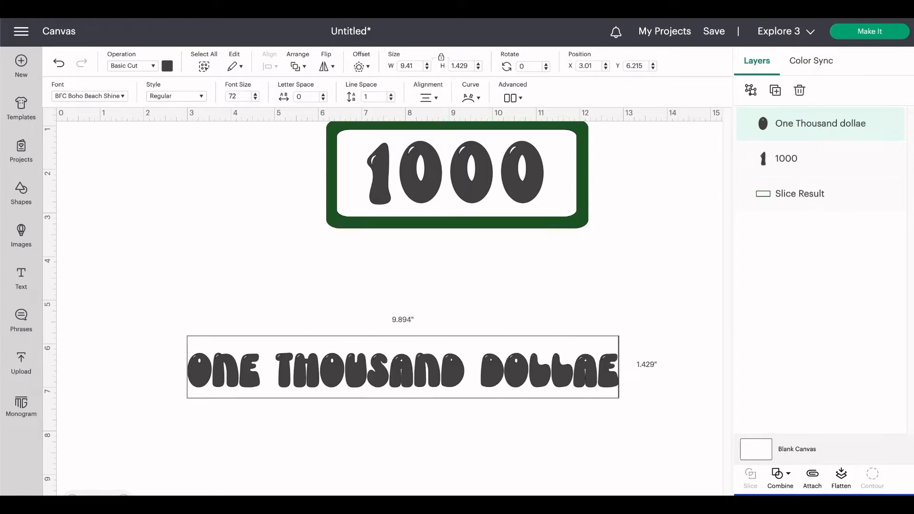
key("BackSpace")
type("rs")
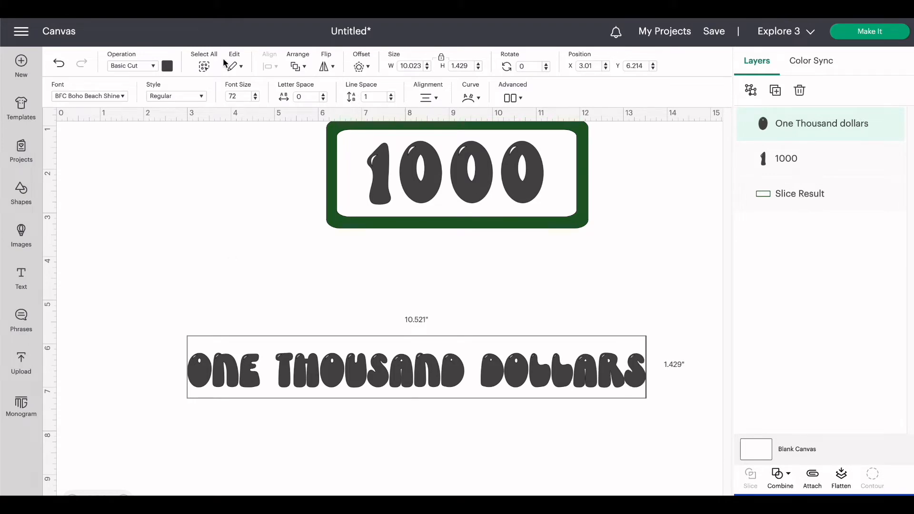
Try the BFC Jolly Santa font on the "One Thousand dollars" text.
left_click(123, 98)
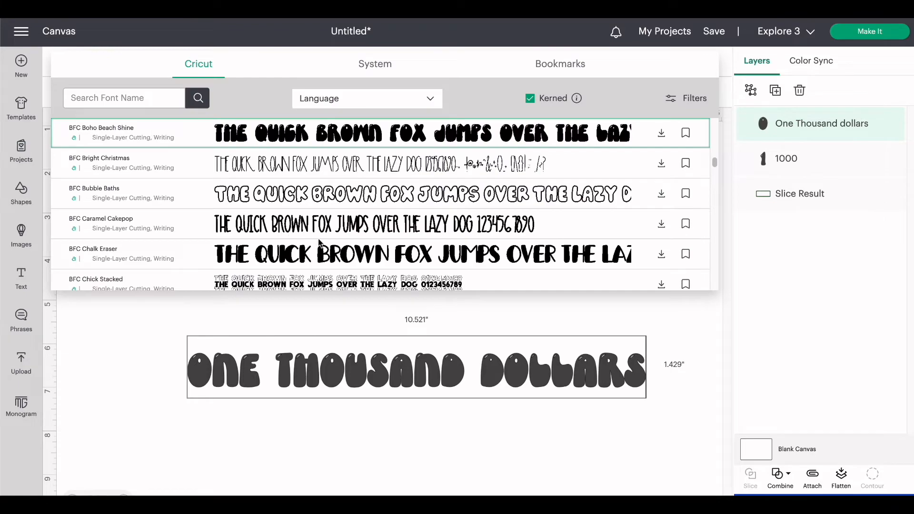
scroll(323, 245, "down", 1)
scroll(323, 245, "down", 6)
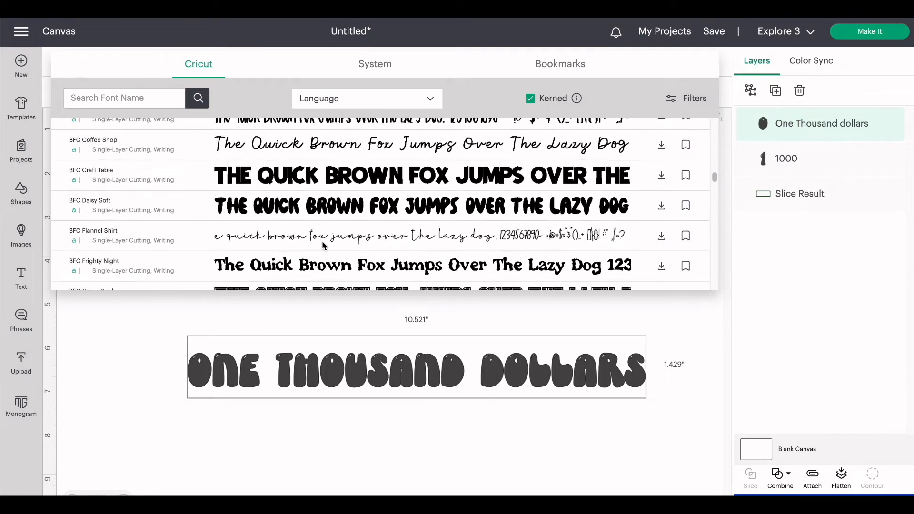
scroll(322, 245, "down", 3)
scroll(322, 245, "up", 8)
scroll(325, 245, "down", 5)
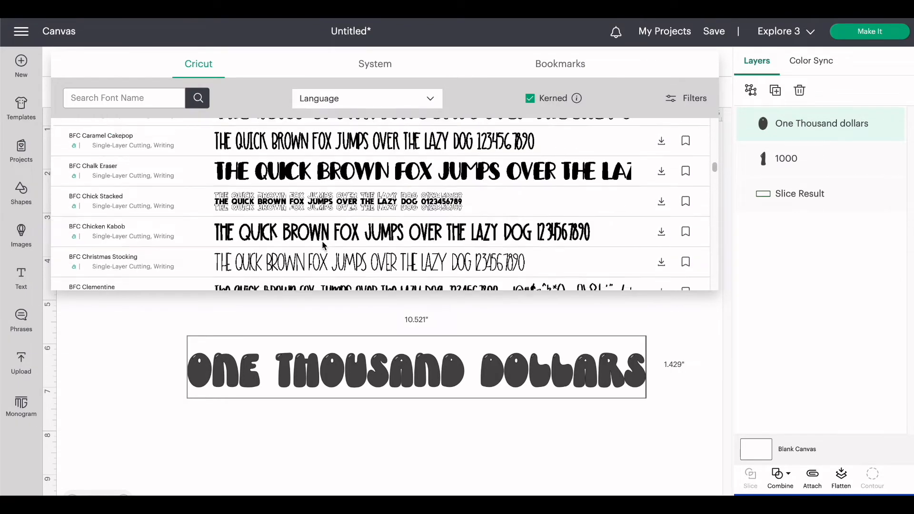
scroll(324, 244, "down", 12)
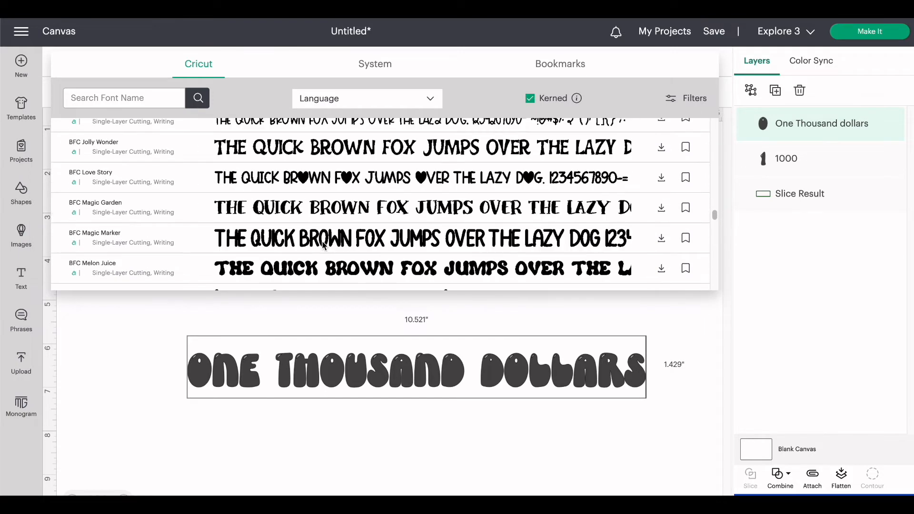
scroll(309, 219, "up", 1)
left_click(302, 149)
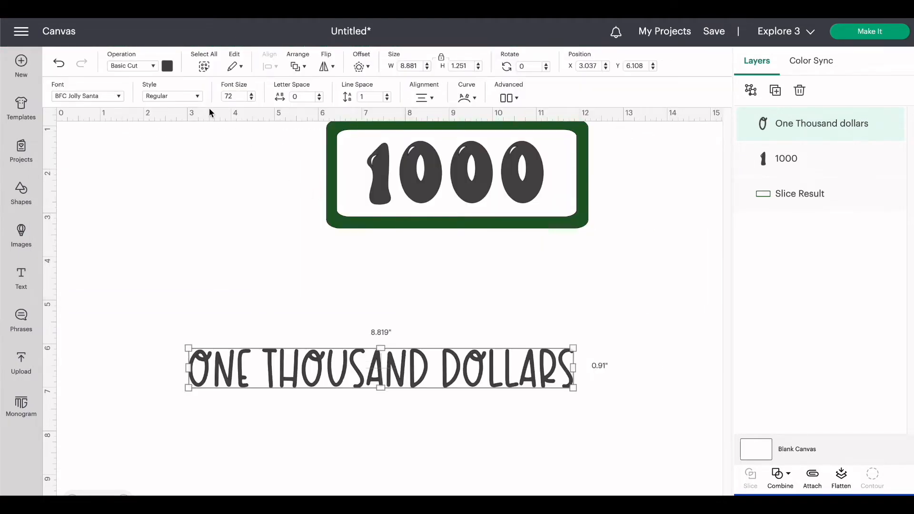
Try the BFC Sunday Morning font on the "One Thousand dollars" text.
left_click(114, 98)
scroll(274, 262, "down", 10)
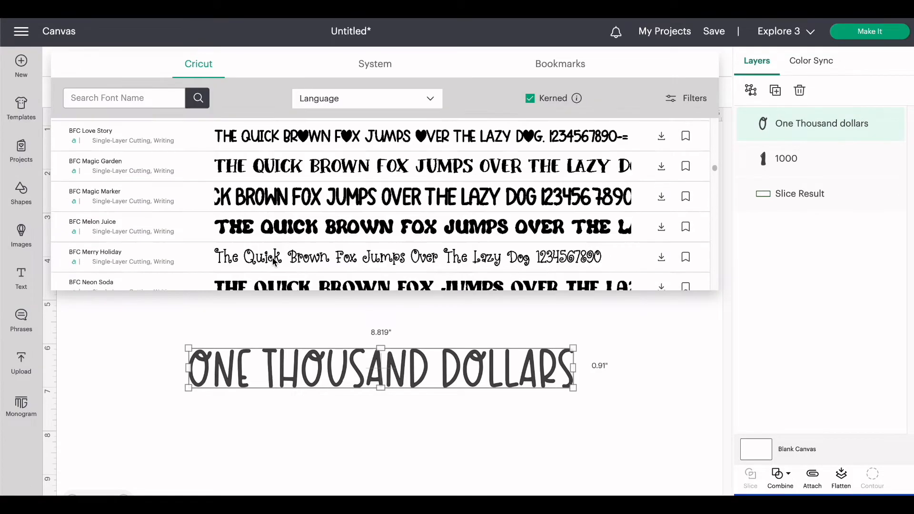
scroll(274, 262, "down", 5)
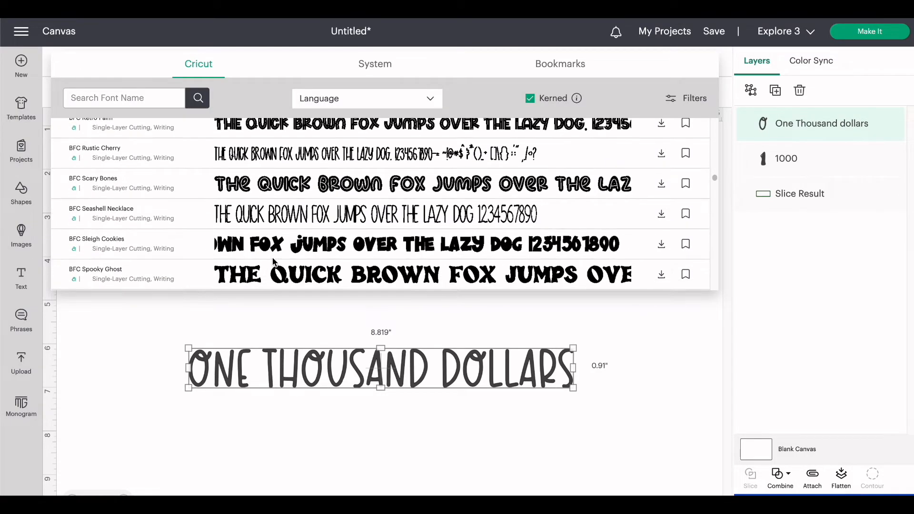
scroll(275, 262, "down", 4)
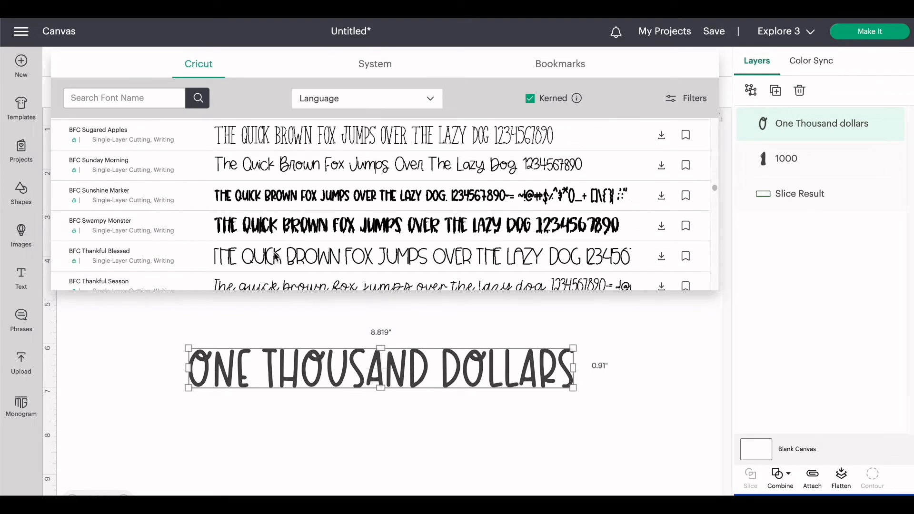
left_click(312, 175)
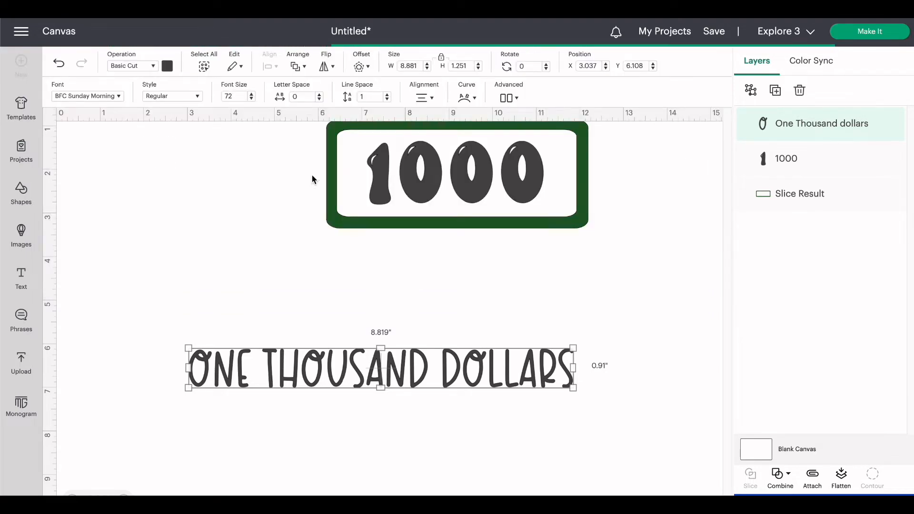
Try the Bauhaus Std Medium font on the "One Thousand dollars" text.
left_click(116, 99)
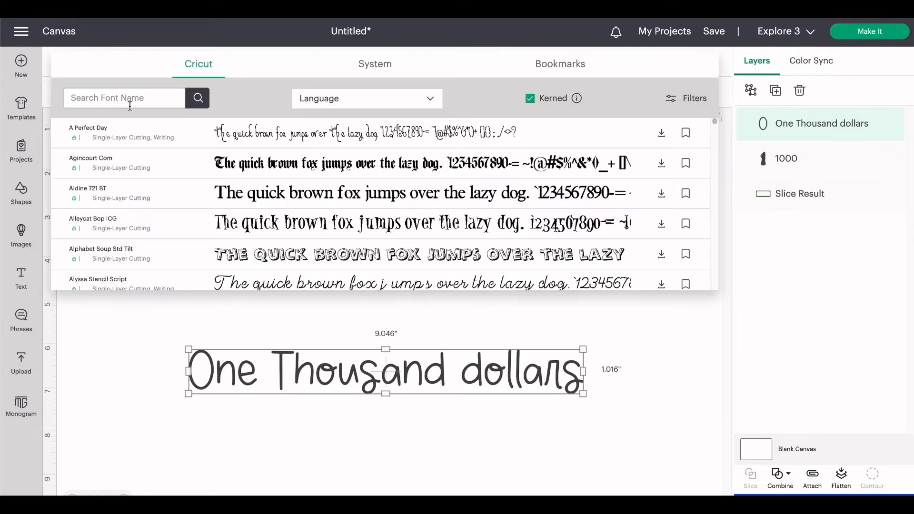
scroll(323, 251, "down", 10)
scroll(323, 253, "up", 1)
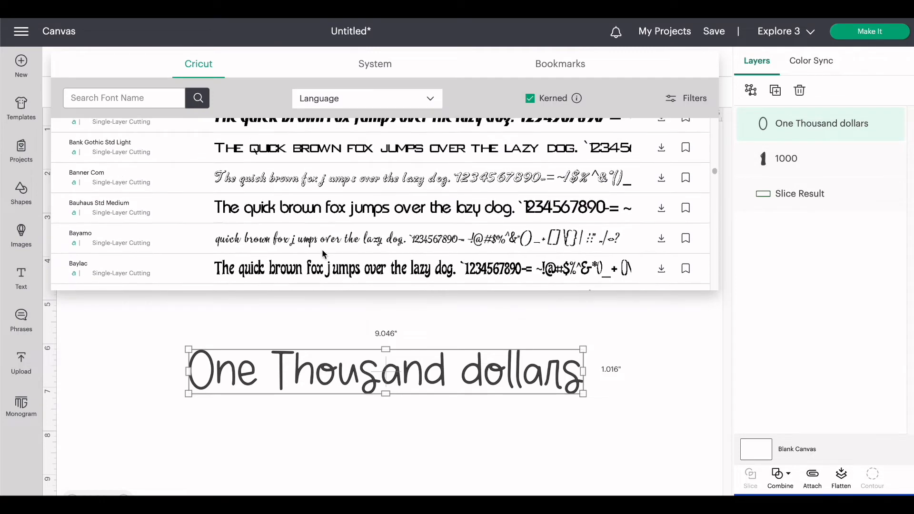
left_click(323, 220)
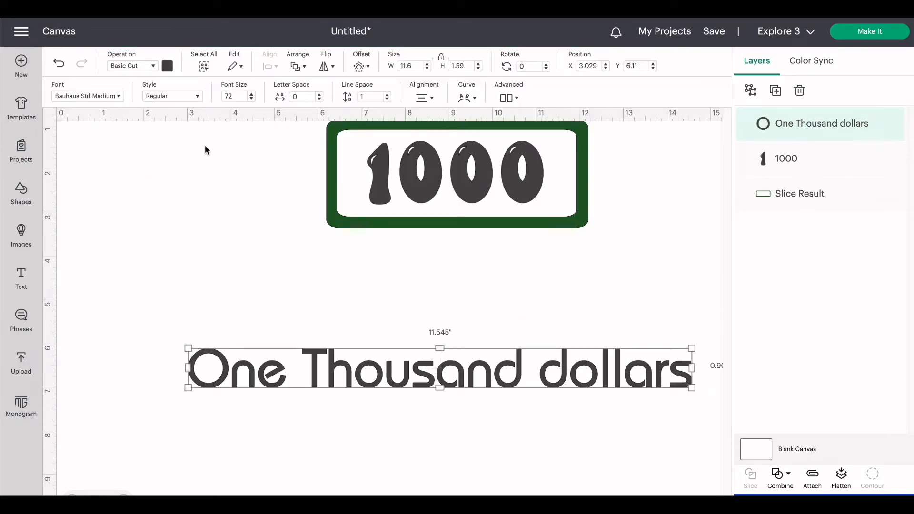
Set the "One Thousand dollars" text in the Belinda font and move it up closer to the green frame.
left_click(116, 95)
scroll(319, 273, "down", 5)
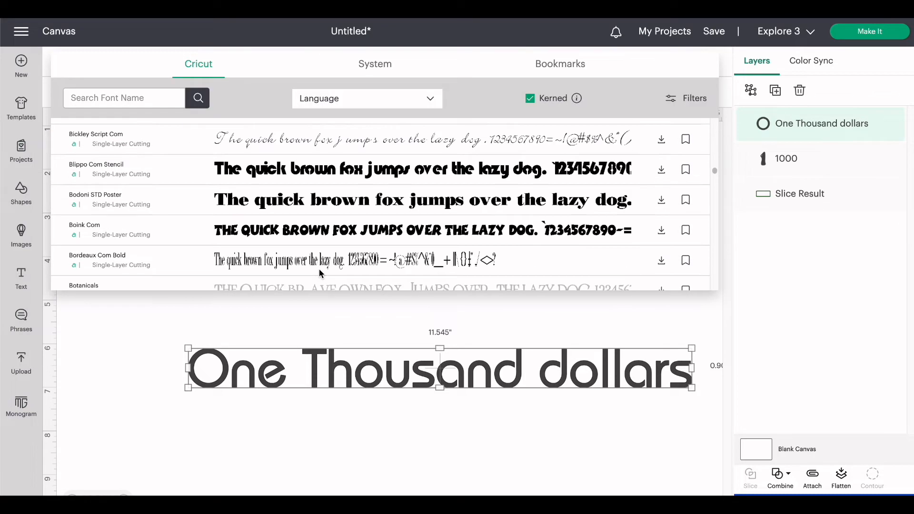
scroll(319, 272, "up", 5)
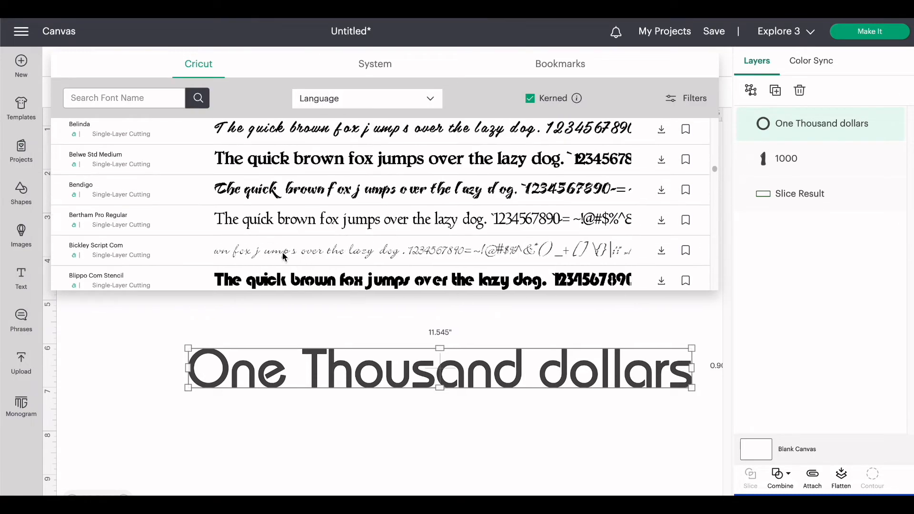
scroll(281, 254, "up", 2)
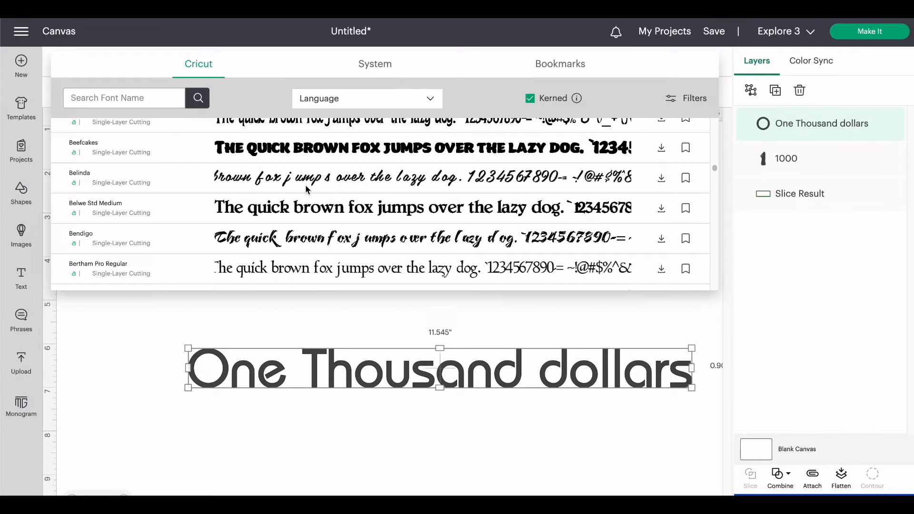
left_click(305, 184)
left_click_drag(510, 380, 493, 316)
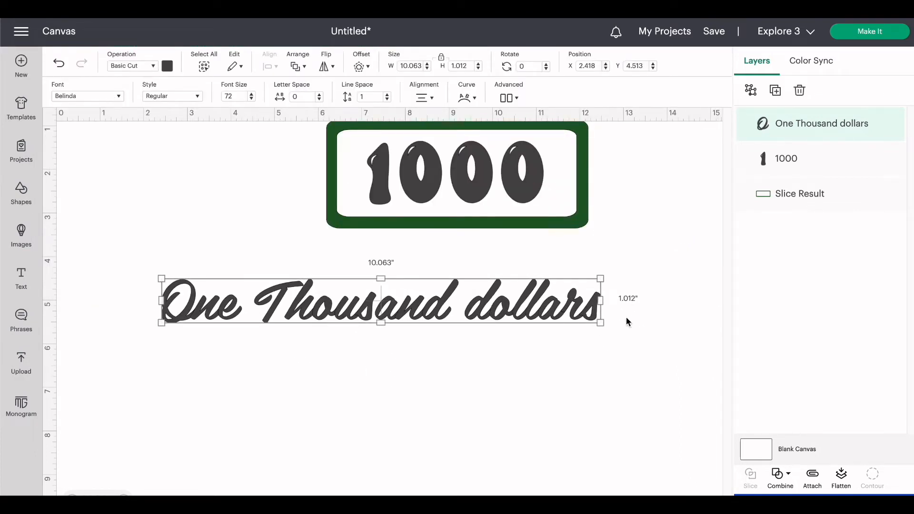
Narrow the "One Thousand dollars" text box to about 5.23 in wide and reduce its font size to 46.
left_click_drag(606, 304, 480, 316)
left_click_drag(601, 300, 388, 300)
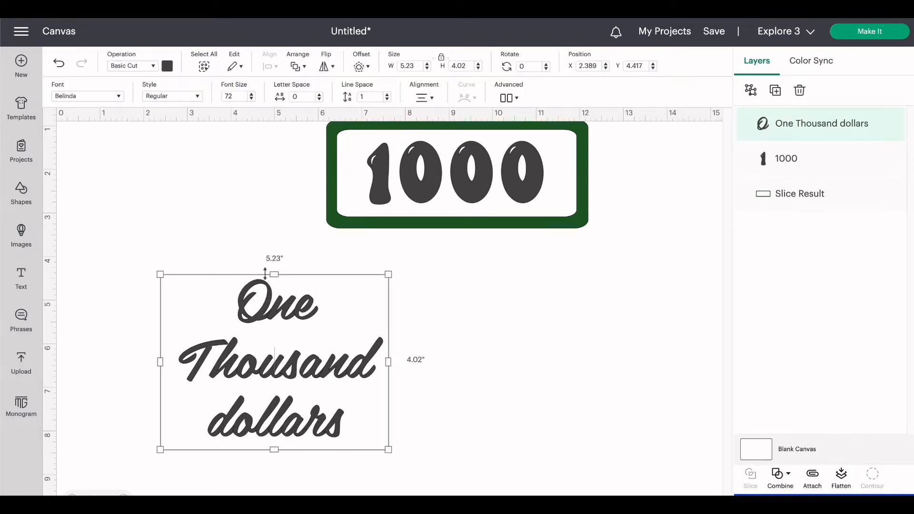
left_click_drag(274, 279, 302, 303)
left_click(251, 98)
left_click(251, 98)
left_click(252, 98)
left_click(252, 99)
left_click(252, 98)
left_click(251, 98)
left_click(252, 98)
left_click(251, 98)
left_click(251, 98)
left_click(251, 98)
left_click(252, 98)
left_click(252, 98)
left_click(252, 98)
left_click(252, 98)
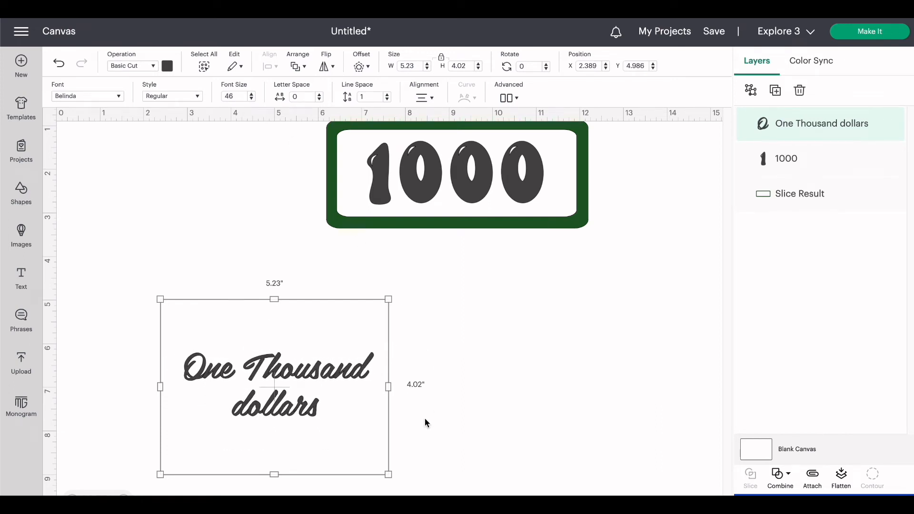
Resize the "One Thousand dollars" box to one line, about 6.785 by 1.312 in, and move it up near the frame.
left_click_drag(384, 386, 478, 383)
left_click_drag(313, 300, 341, 418)
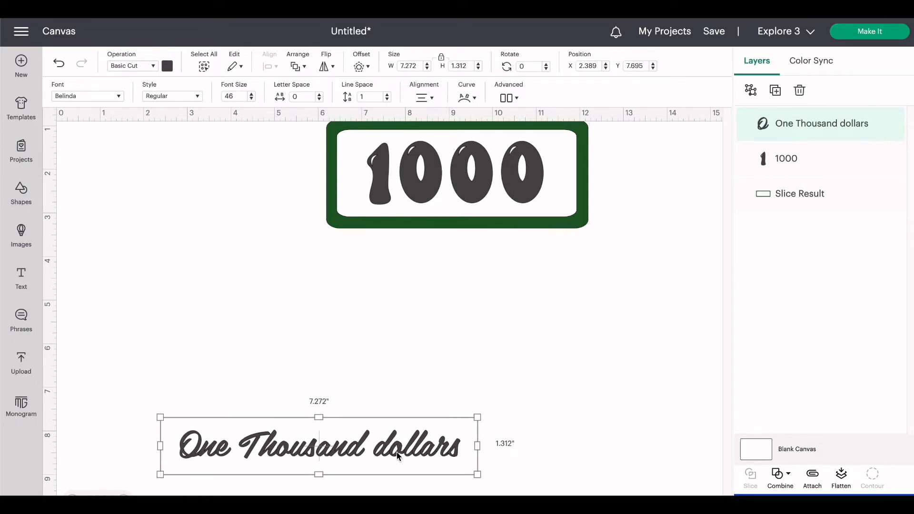
left_click_drag(399, 456, 330, 274)
left_click_drag(411, 264, 390, 284)
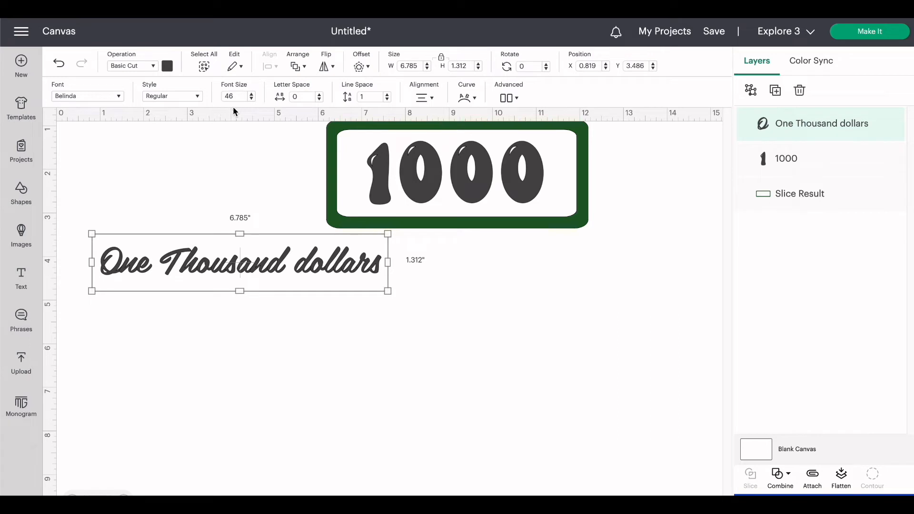
Reduce the "One Thousand dollars" text to font size 36 and place it below the green frame.
left_click(251, 99)
left_click(252, 99)
left_click(252, 99)
left_click(252, 99)
left_click_drag(298, 272, 469, 312)
left_click(651, 268)
Move the "1000" text out of the green frame and lay the "One Thousand dollars" text across its middle.
left_click_drag(467, 179, 249, 265)
left_click_drag(474, 303, 239, 276)
left_click(303, 315)
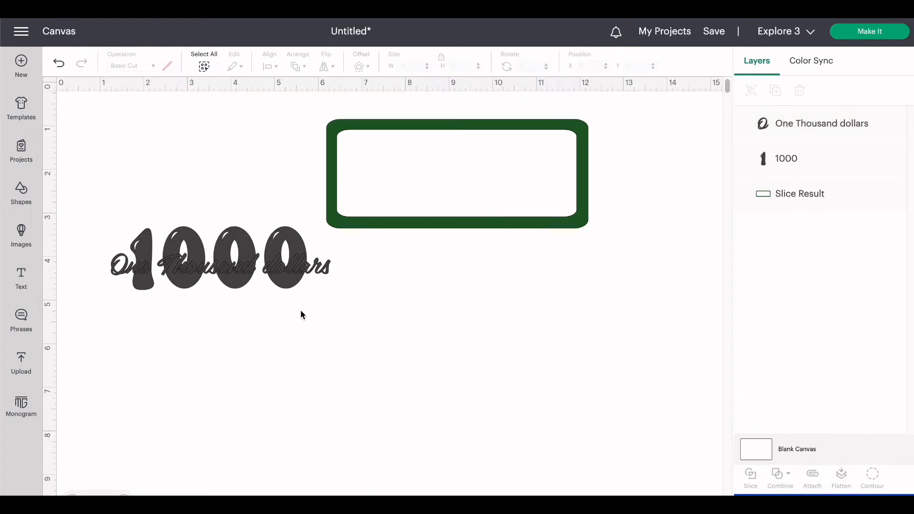
Create a 0.097 in welded offset with rounded corners around the "One Thousand dollars" text.
left_click(327, 275)
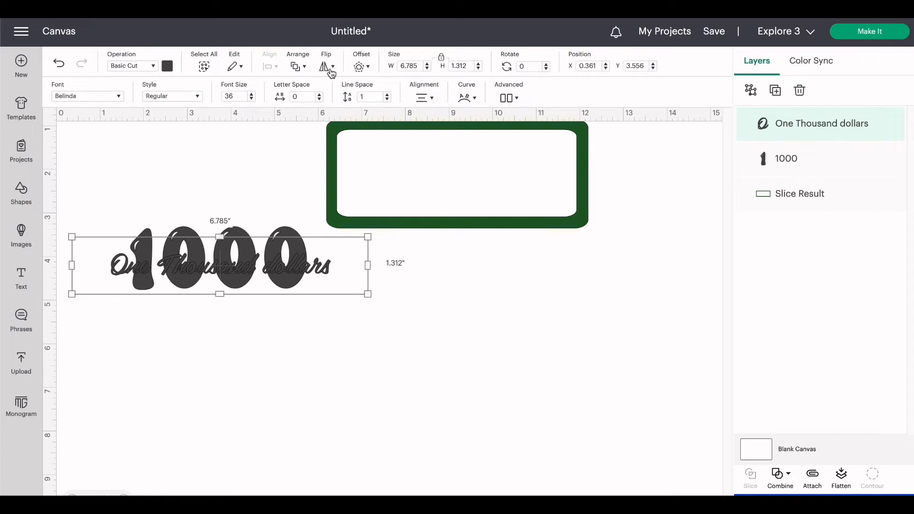
left_click(369, 71)
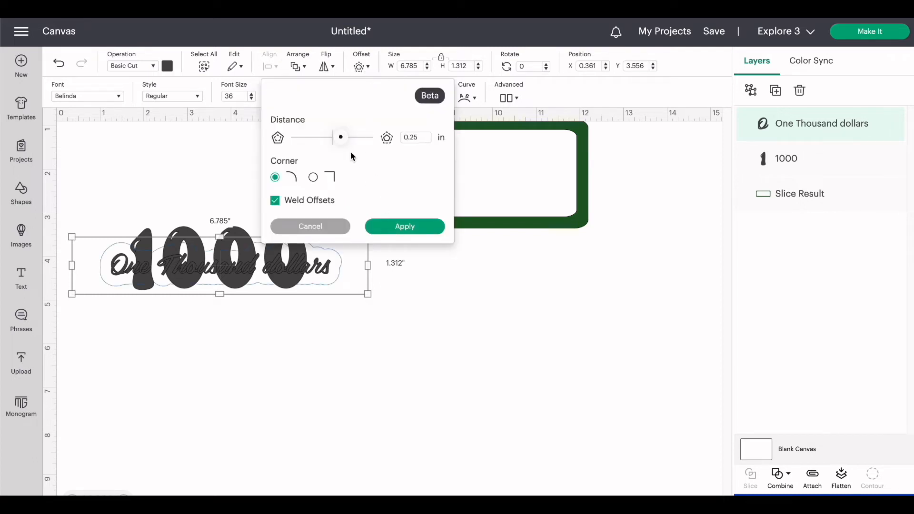
mouse_move(340, 143)
left_mouse_down()
mouse_move(329, 147)
mouse_move(348, 151)
mouse_move(338, 150)
left_mouse_up()
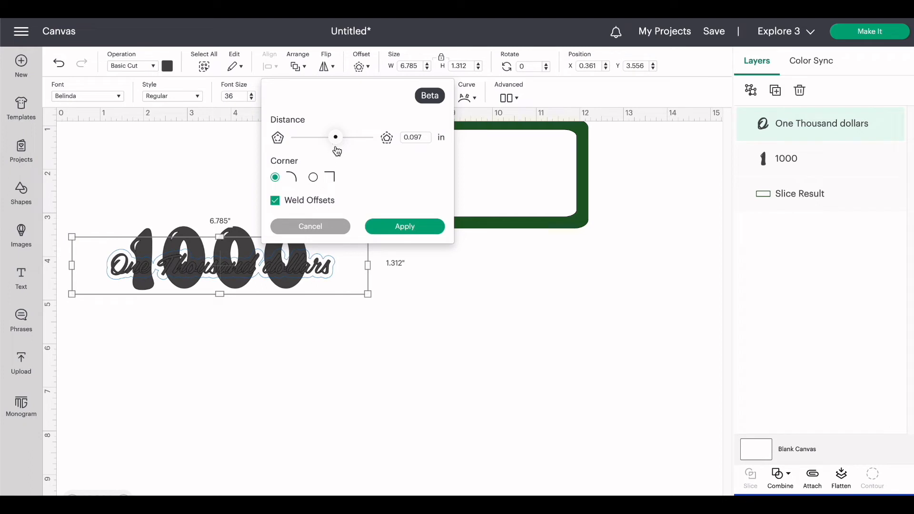
left_click(405, 229)
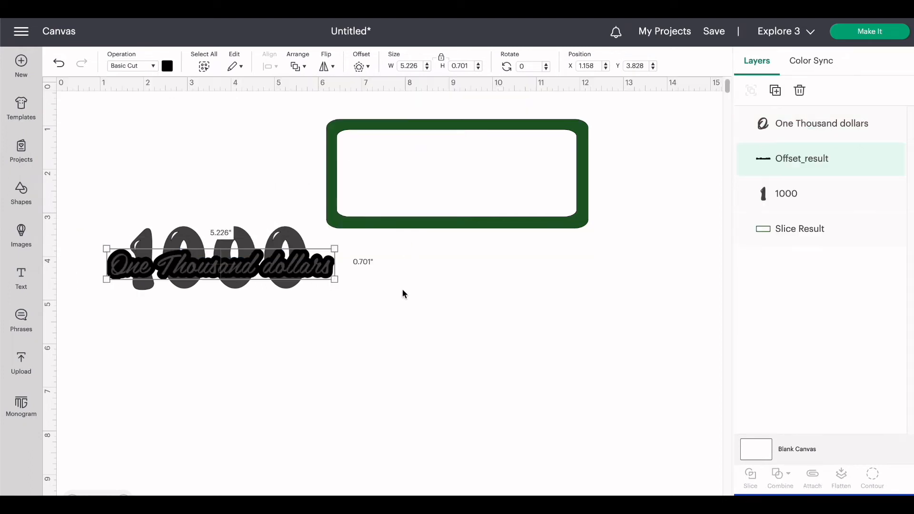
left_click(185, 311)
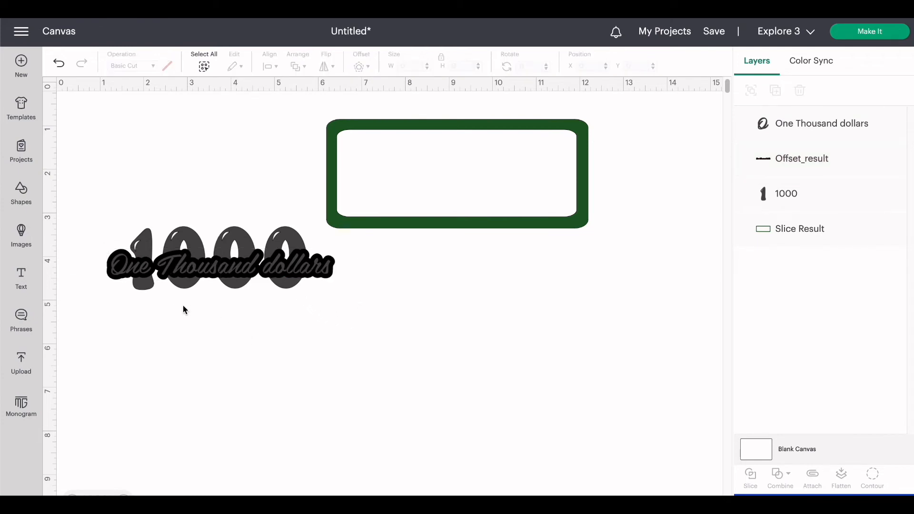
Move the "1000" text below the black offset and set the "One Thousand dollars" text aside on empty canvas.
left_click_drag(112, 257, 493, 348)
left_click(536, 388)
left_click_drag(165, 244, 202, 300)
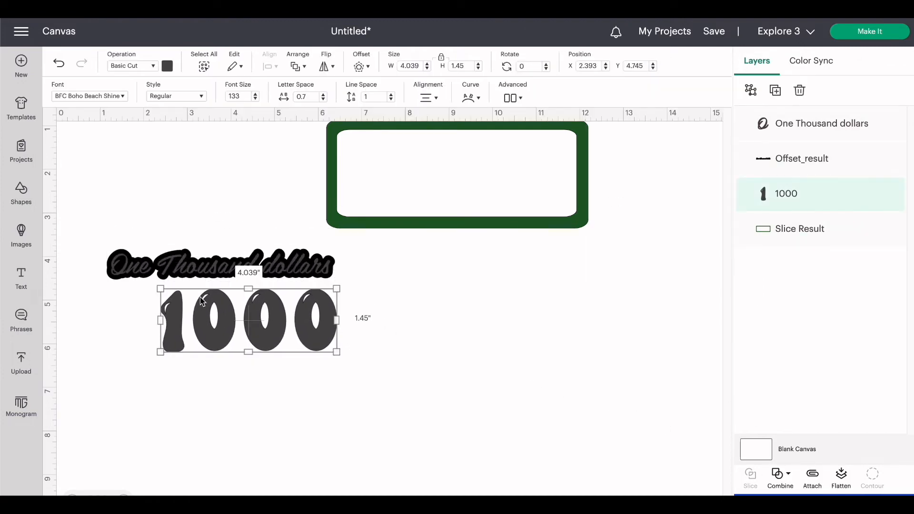
left_click_drag(281, 266, 308, 332)
left_click_drag(139, 327, 426, 303)
Position the black offset shape across the lower half of the "1000" text and select both objects.
left_click_drag(293, 282, 333, 341)
left_click_drag(141, 286, 366, 392)
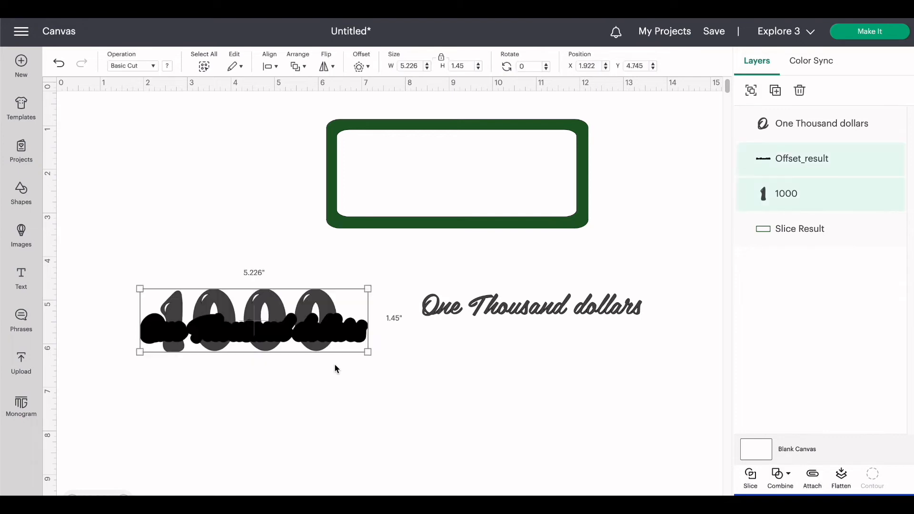
left_click(388, 357)
left_click_drag(331, 327, 327, 329)
left_click(343, 370)
left_click_drag(126, 279, 373, 384)
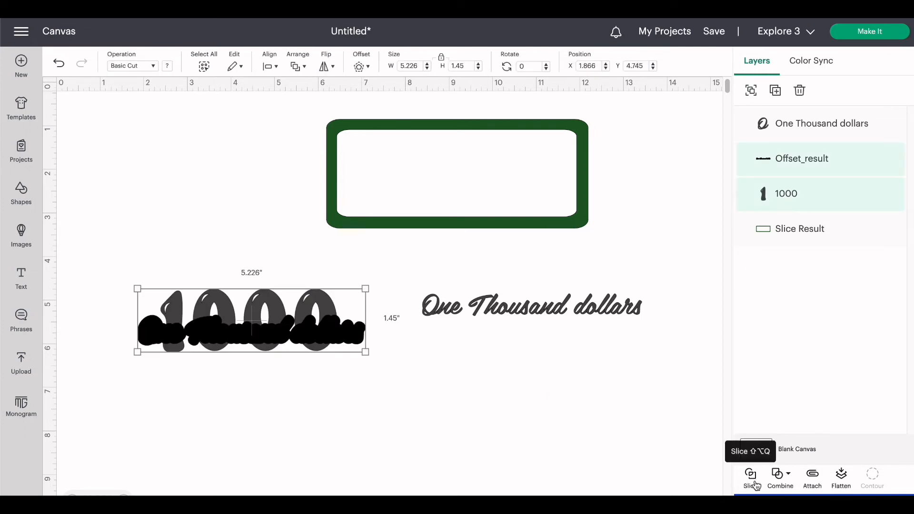
Slice the "1000" text with the black offset shape and move the leftover pieces onto empty canvas below.
left_click(751, 476)
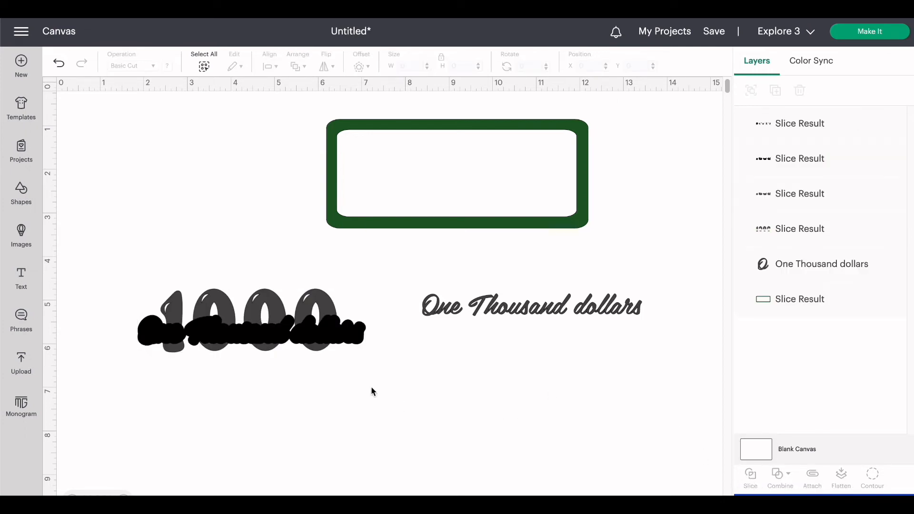
left_click_drag(303, 337, 394, 360)
left_click_drag(312, 335, 560, 399)
Place the cut-out "1000" inside the green frame and fit the "One Thousand dollars" text into its gap.
left_click_drag(328, 315, 537, 166)
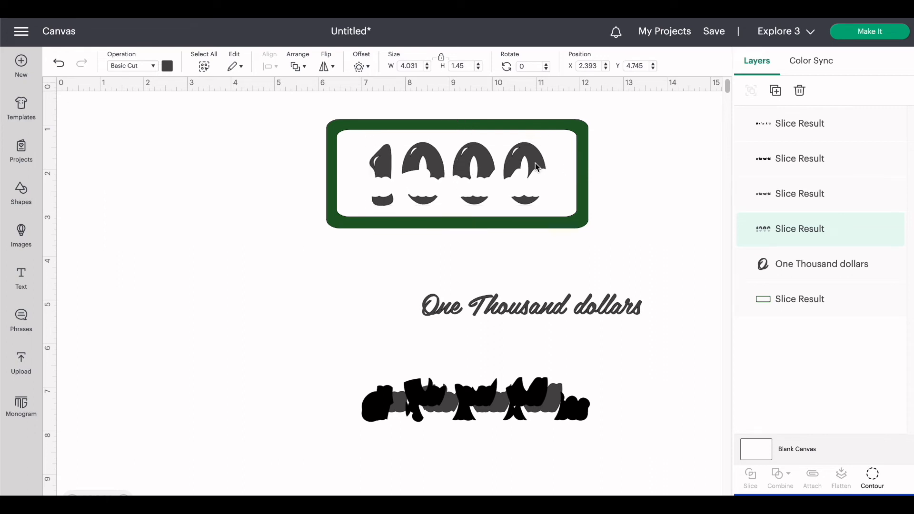
left_click_drag(606, 312, 533, 191)
left_click(655, 310)
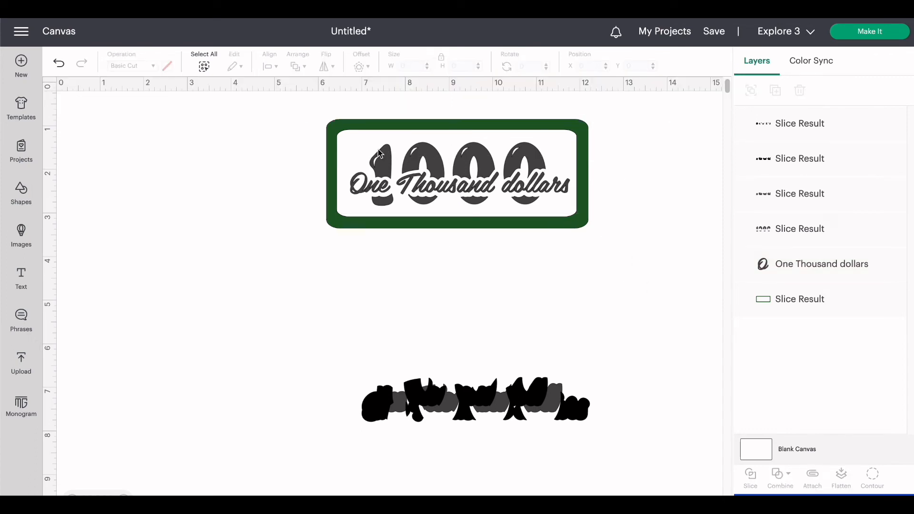
Delete all the leftover slice pieces below the framed design.
right_click(437, 404)
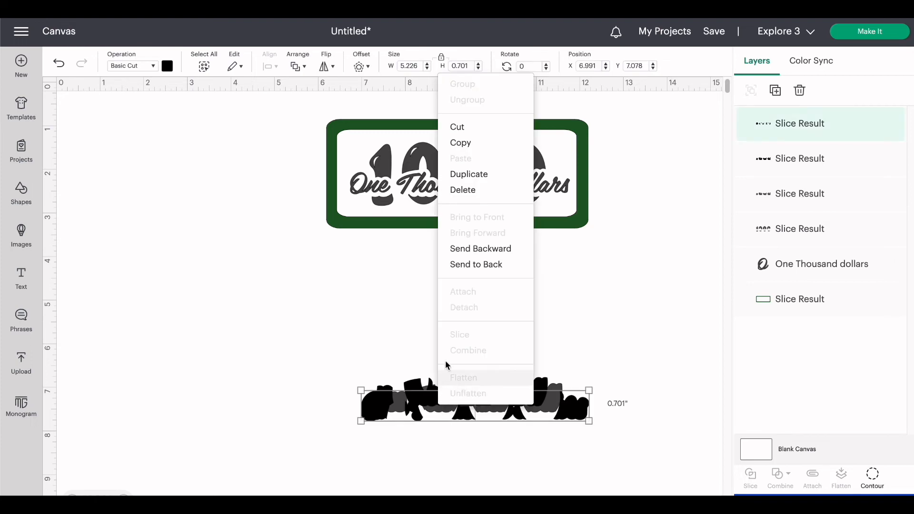
left_click(418, 396)
right_click(419, 390)
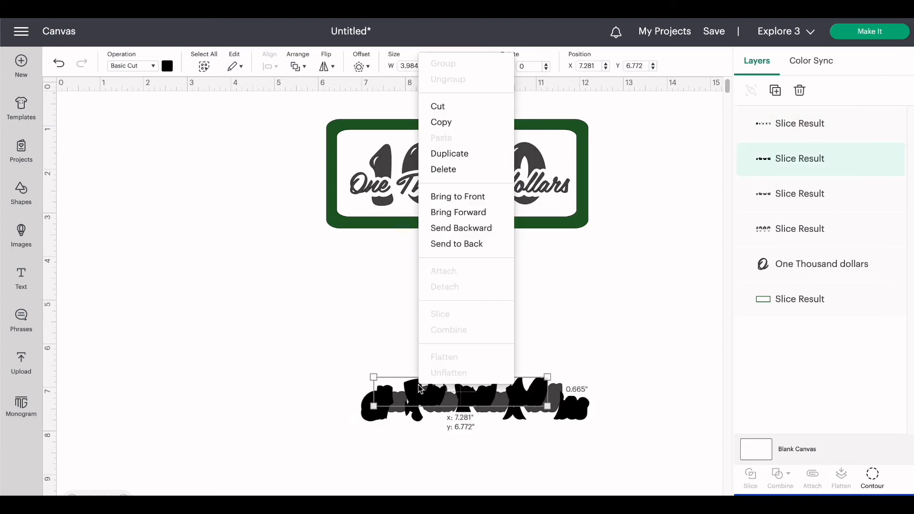
left_click(454, 179)
left_click_drag(369, 380, 614, 431)
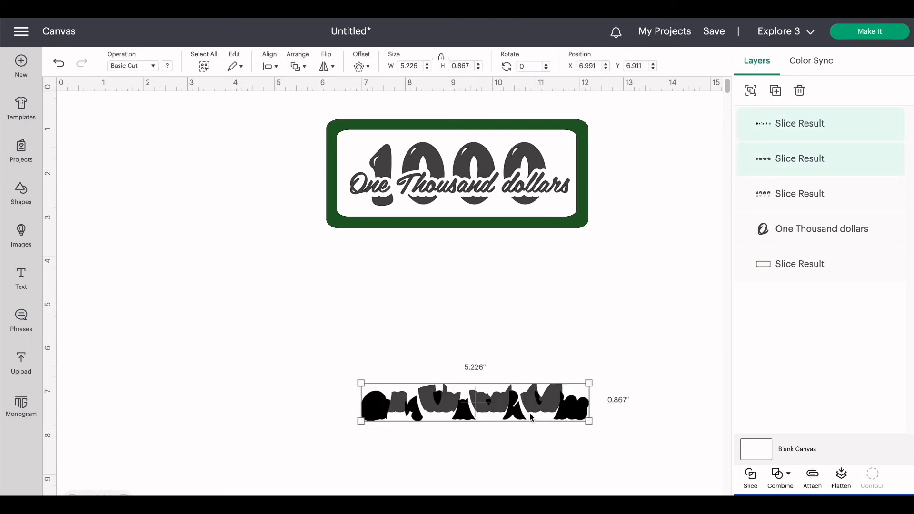
right_click(542, 416)
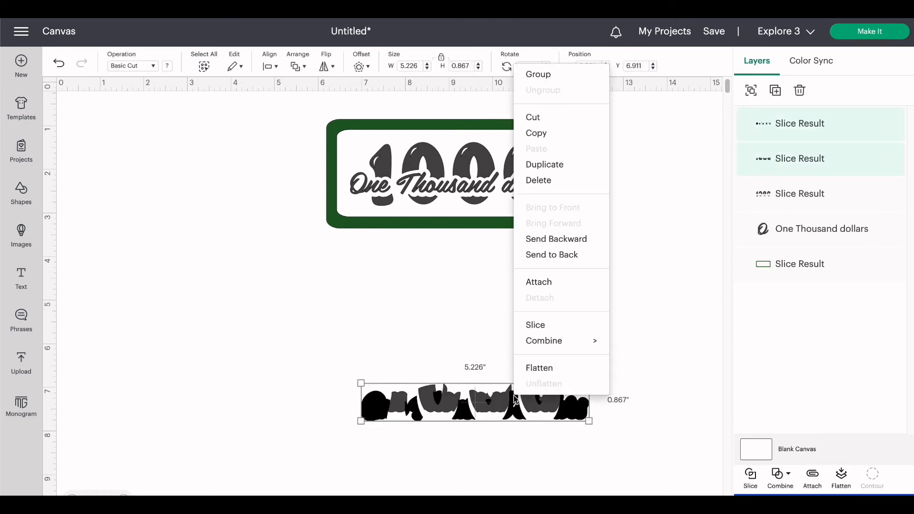
left_click(547, 183)
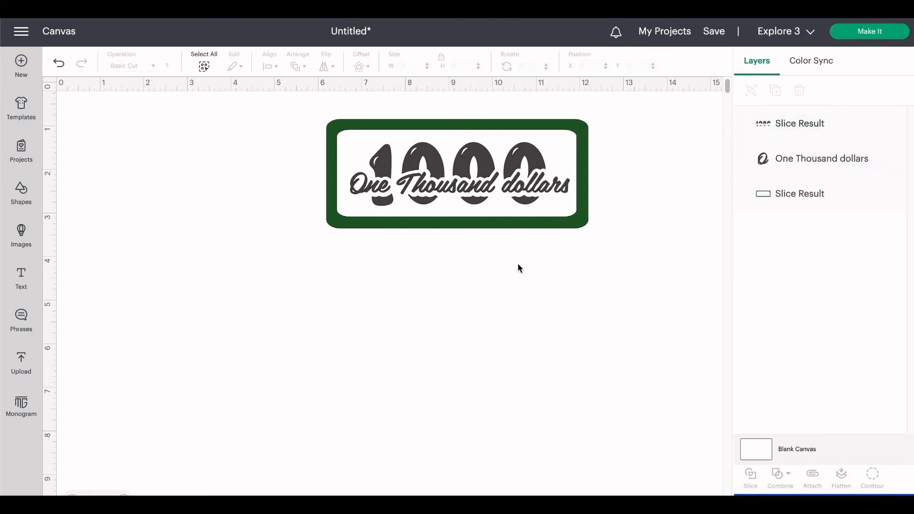
Recolor the cut-out "1000" and the "One Thousand dollars" text black.
left_click(386, 162)
left_click(167, 66)
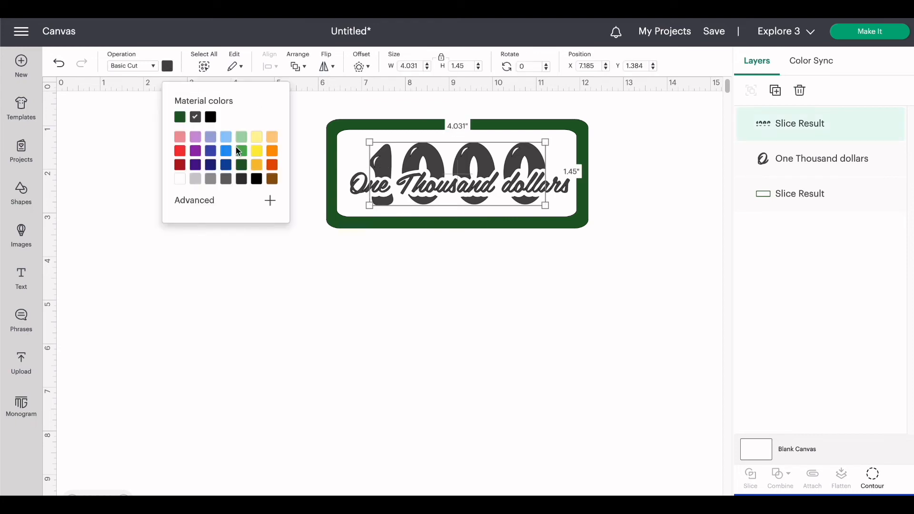
left_click(210, 118)
left_click(378, 189)
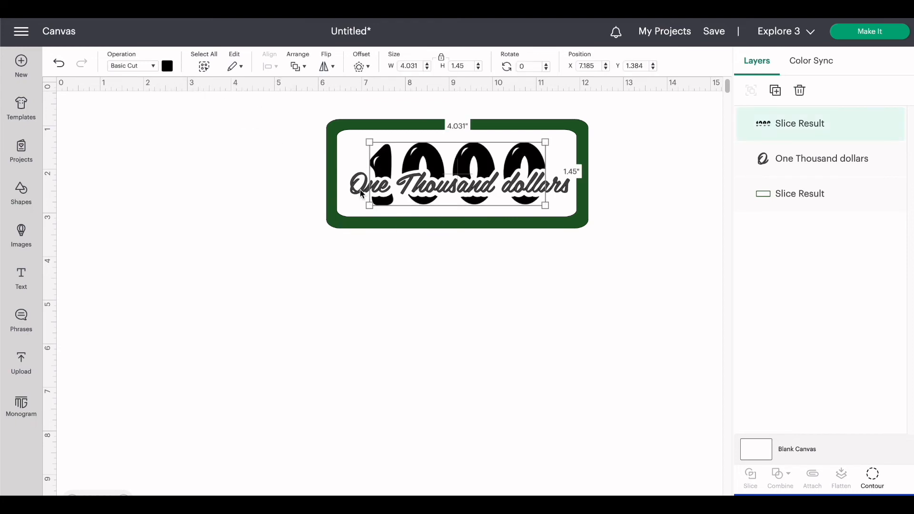
left_click(361, 193)
left_click(168, 66)
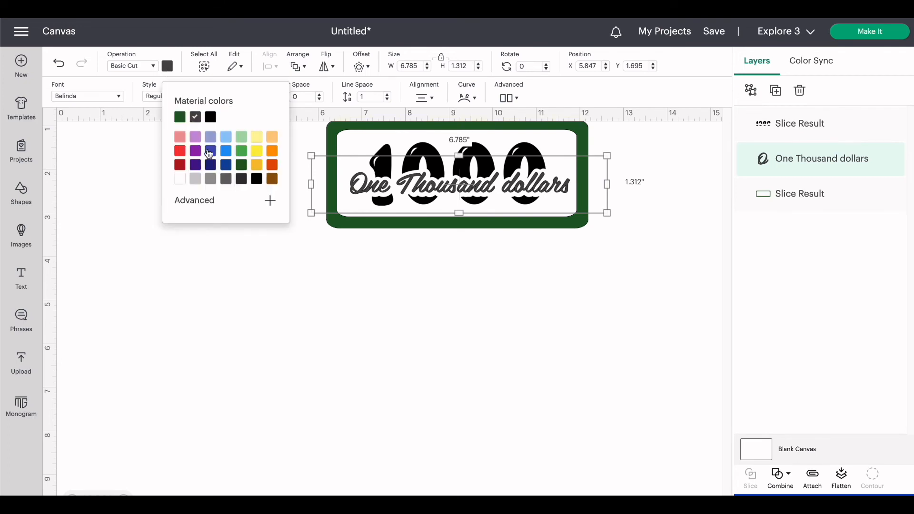
left_click(213, 120)
left_click(438, 313)
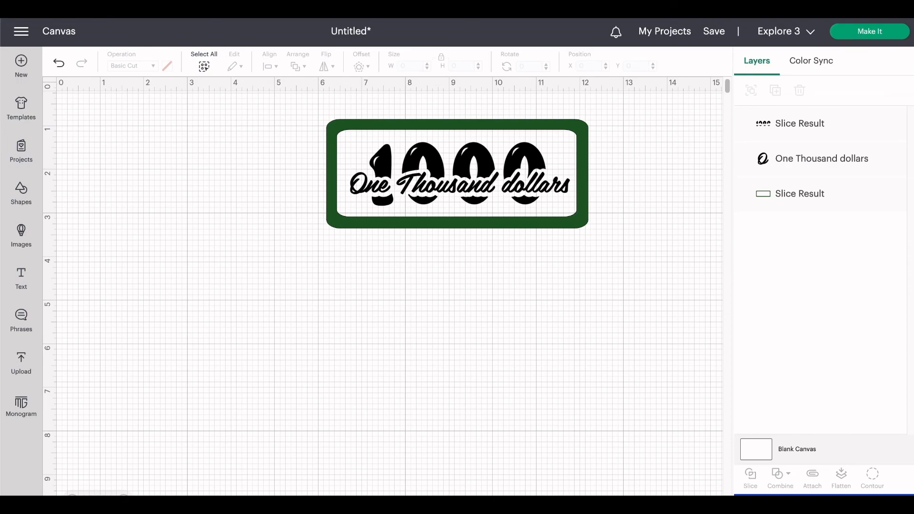
Check the material loading choices for making the project and return to the canvas without confirming one.
left_click(857, 33)
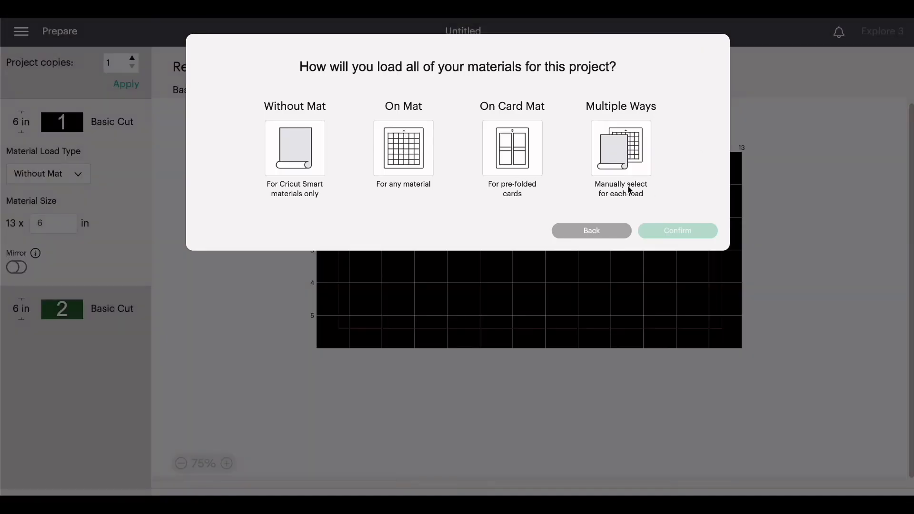
left_click(591, 230)
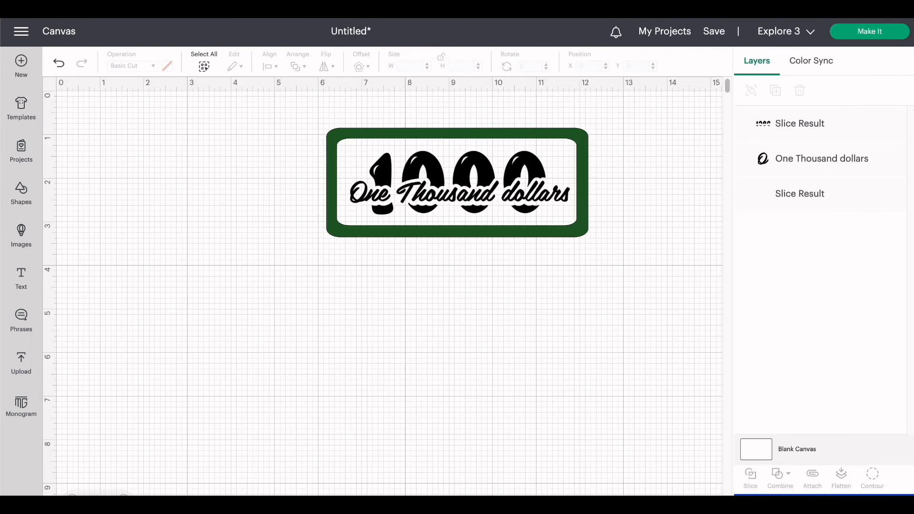